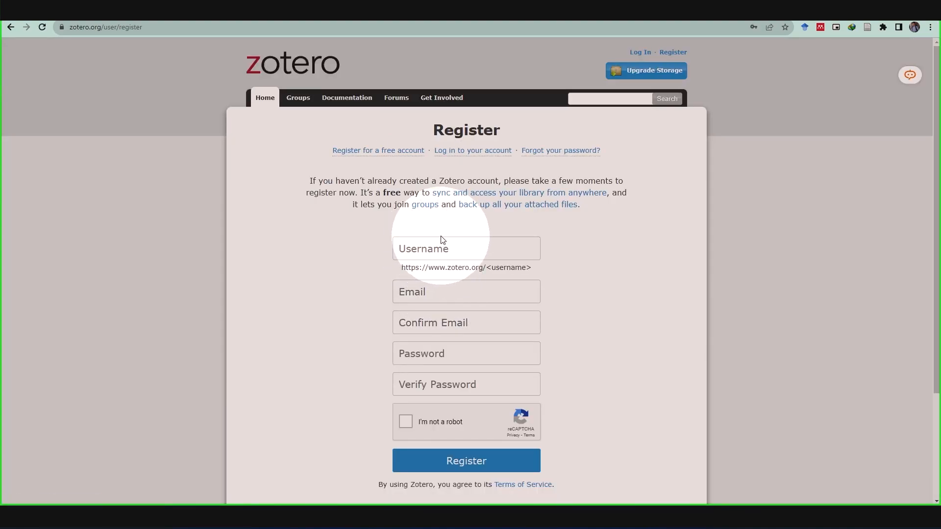
- Log in to the Zotero web account with the saved credentials and open the storage upgrade page
click(641, 52)
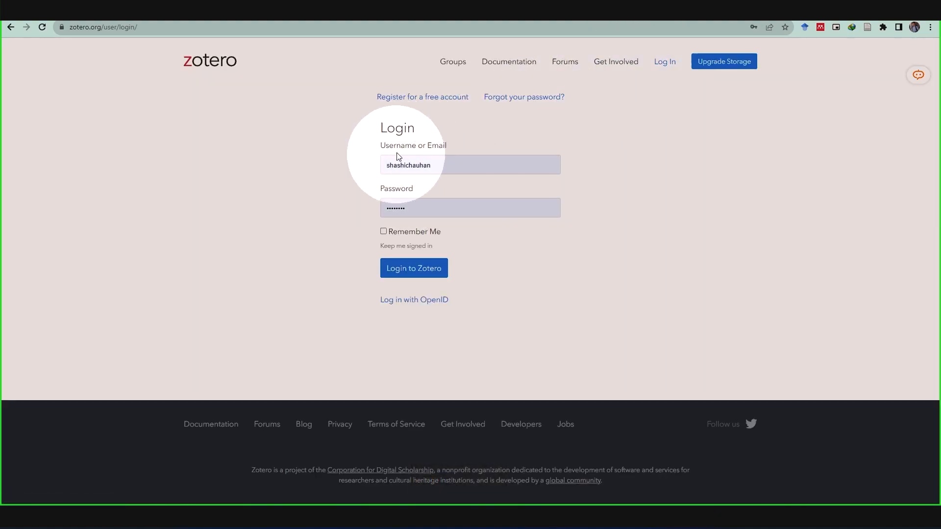
click(404, 264)
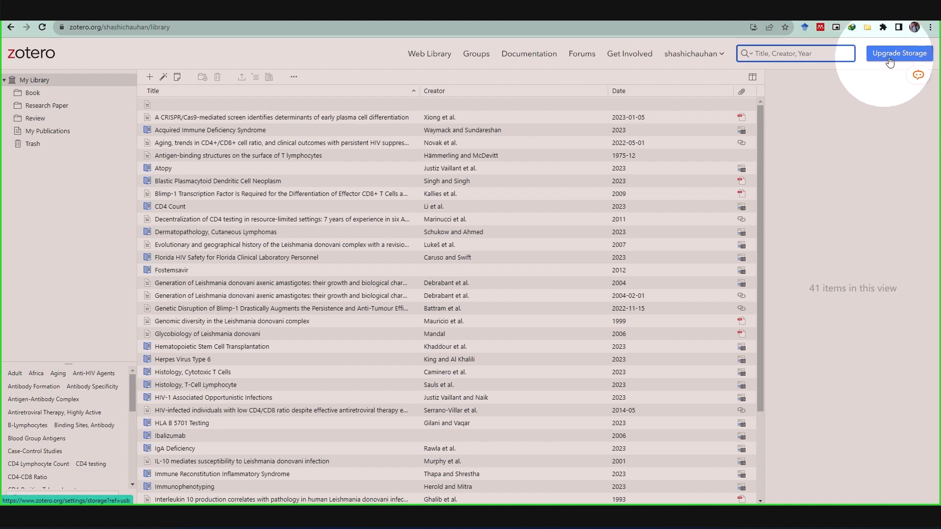
click(905, 58)
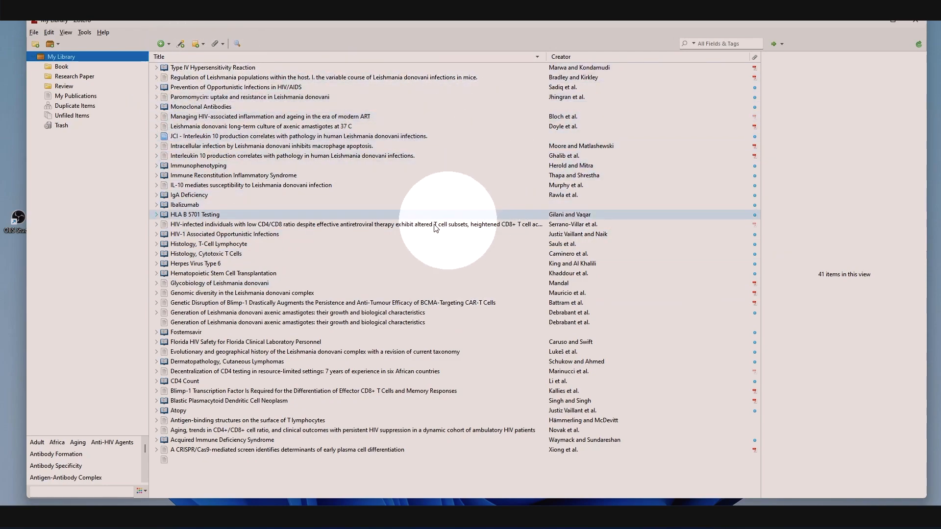
- In the Zotero desktop app, open the Research Paper collection and view the details of the paper on genetic disruption of Blimp-1
click(66, 78)
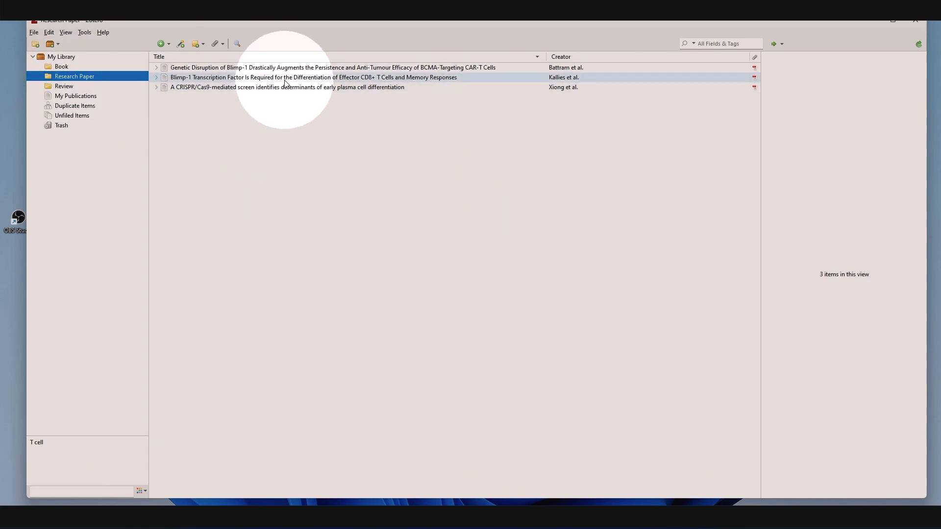
click(326, 71)
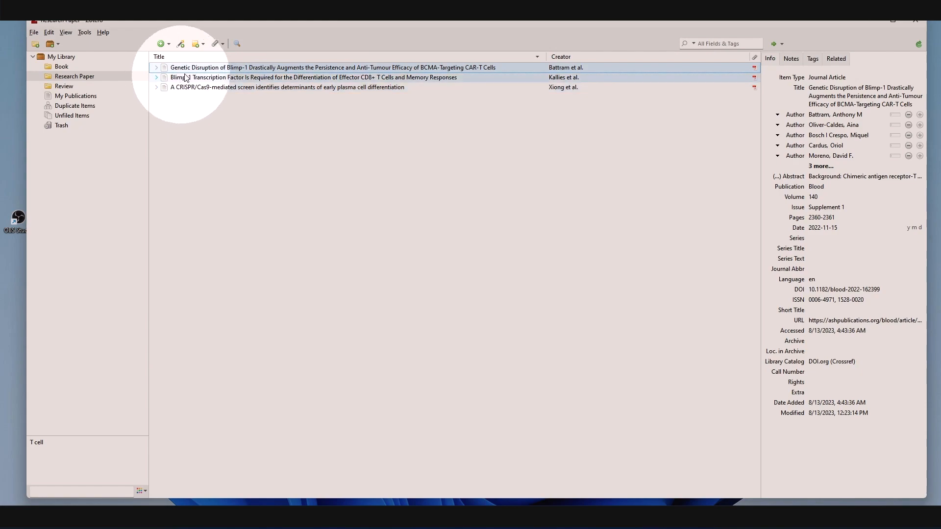
click(771, 62)
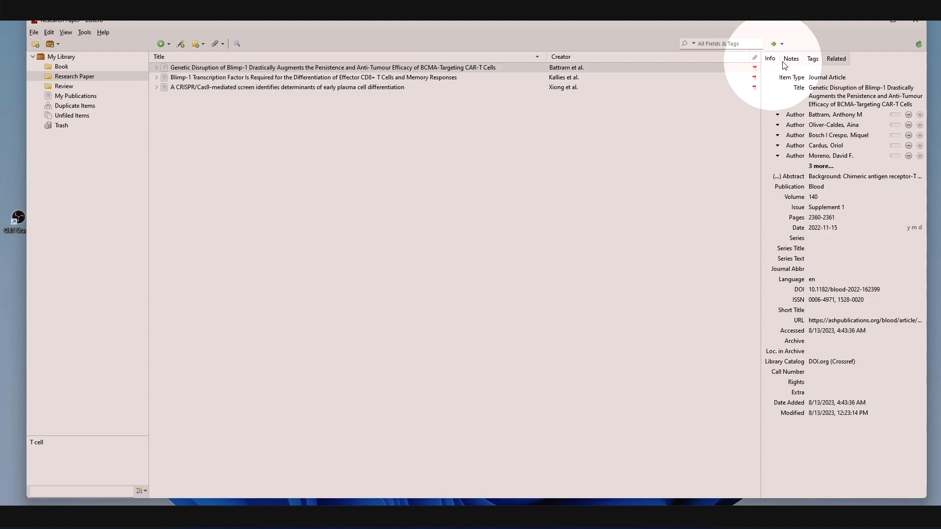
click(801, 62)
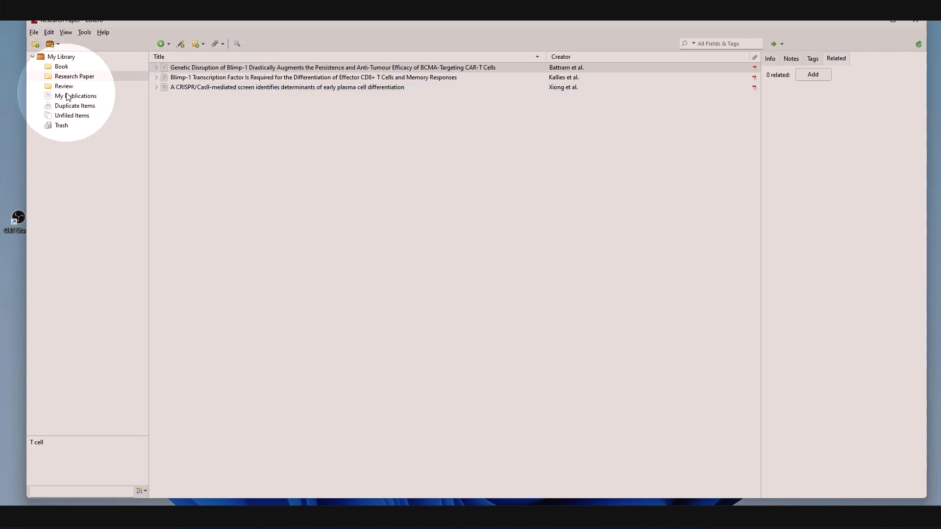
- Create a new collection named Paper1 in My Library and select it
click(36, 45)
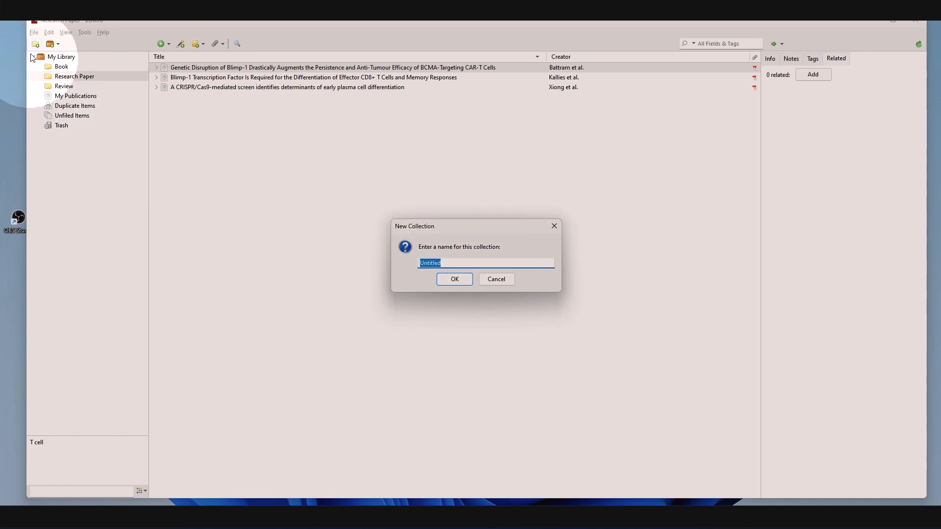
click(449, 263)
drag(420, 264, 464, 267)
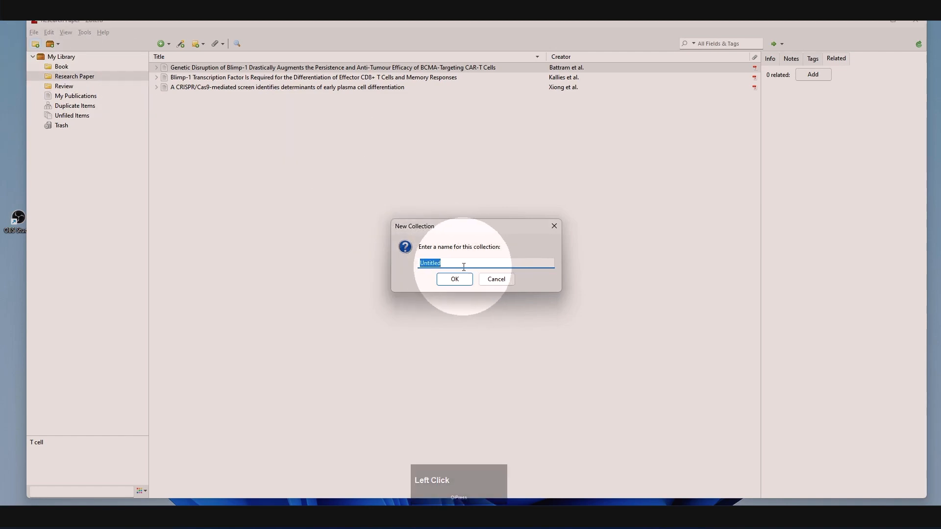
text(Paper1)
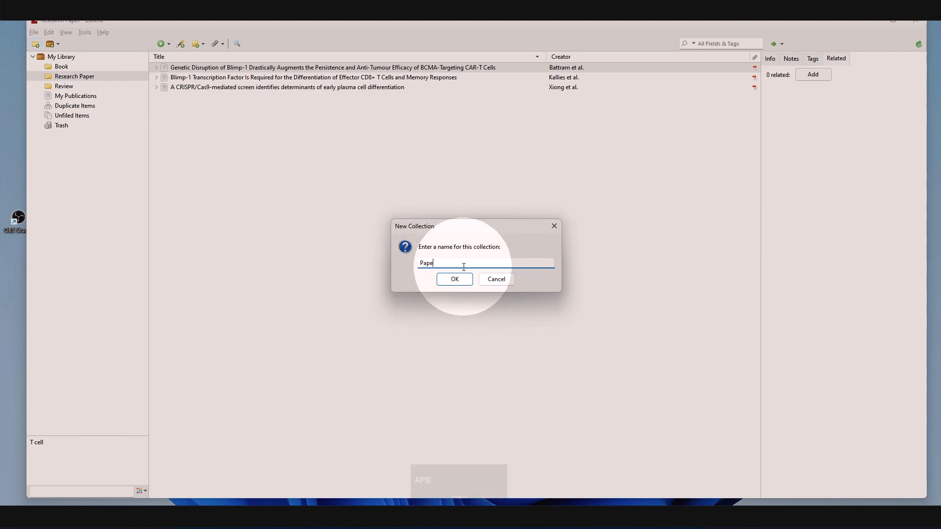
click(460, 279)
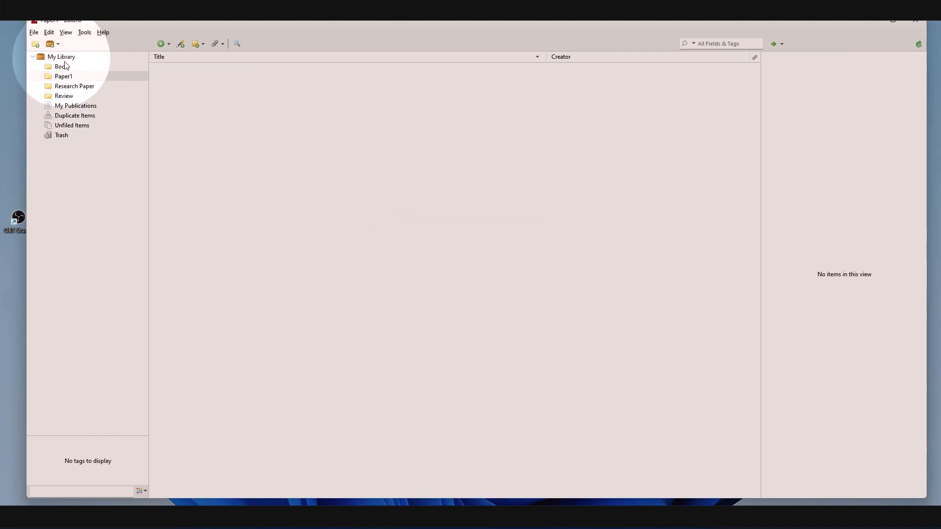
click(65, 78)
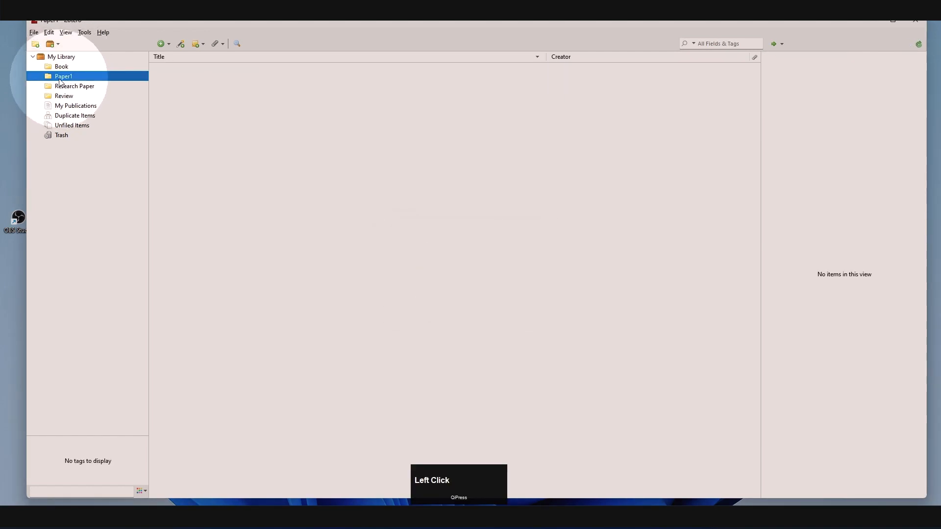
click(34, 34)
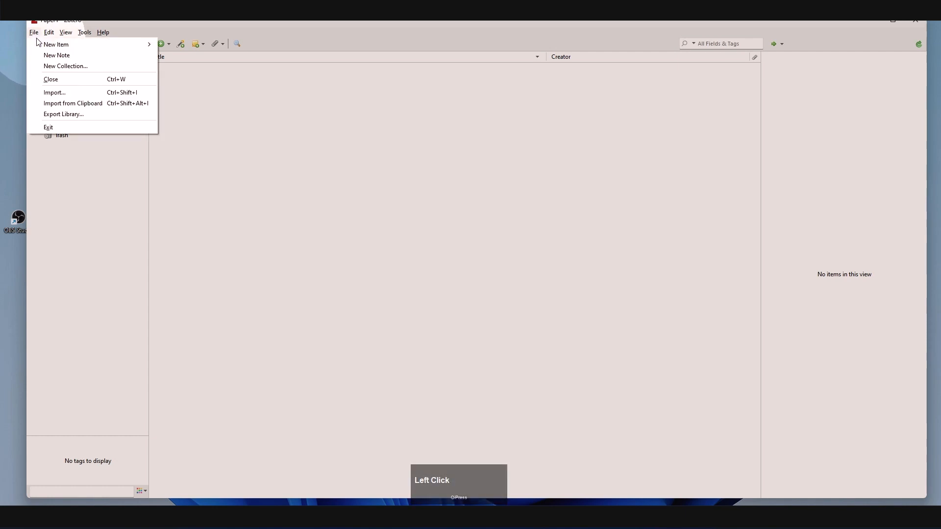
click(56, 67)
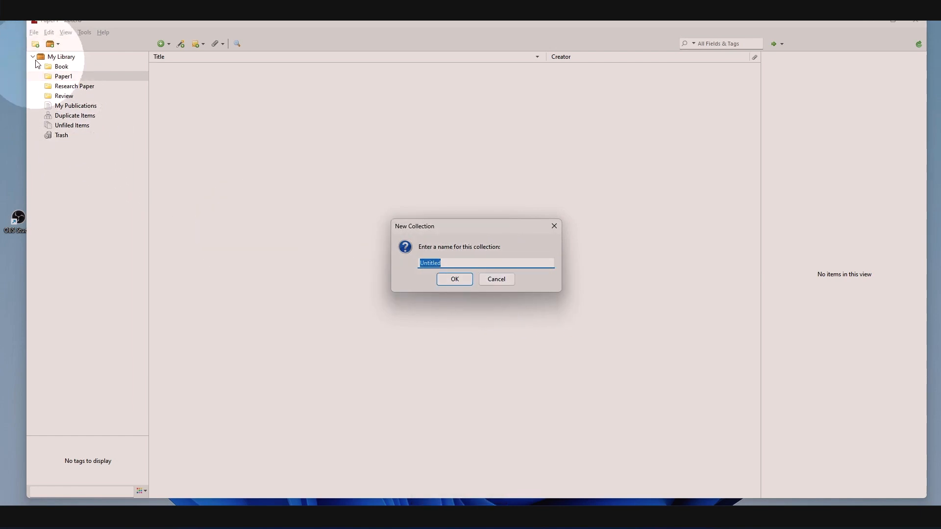
click(496, 279)
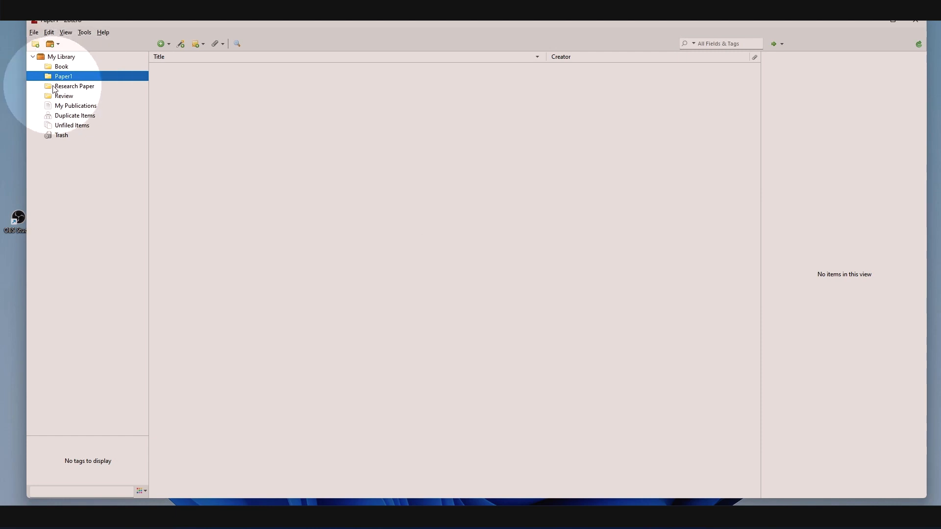
- Start a new group library on the Zotero website and search the existing groups for "CD4 T"
click(58, 48)
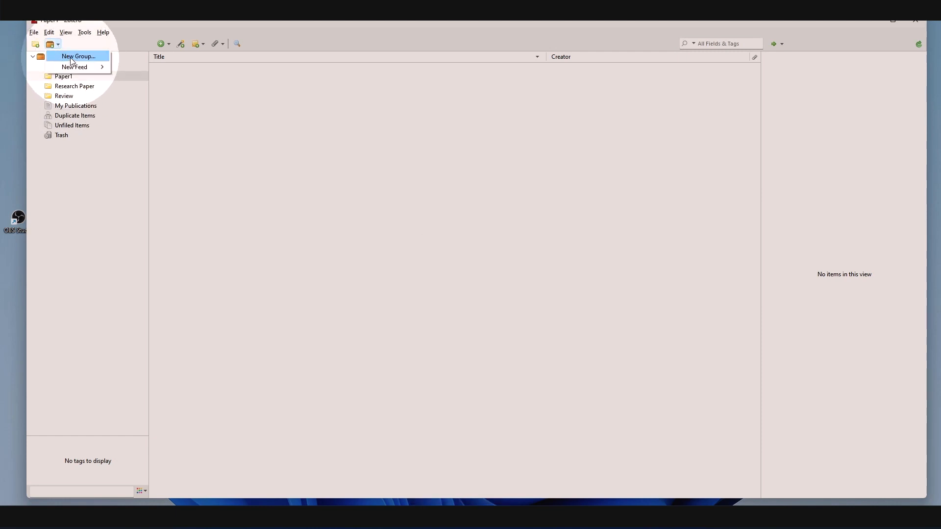
click(71, 58)
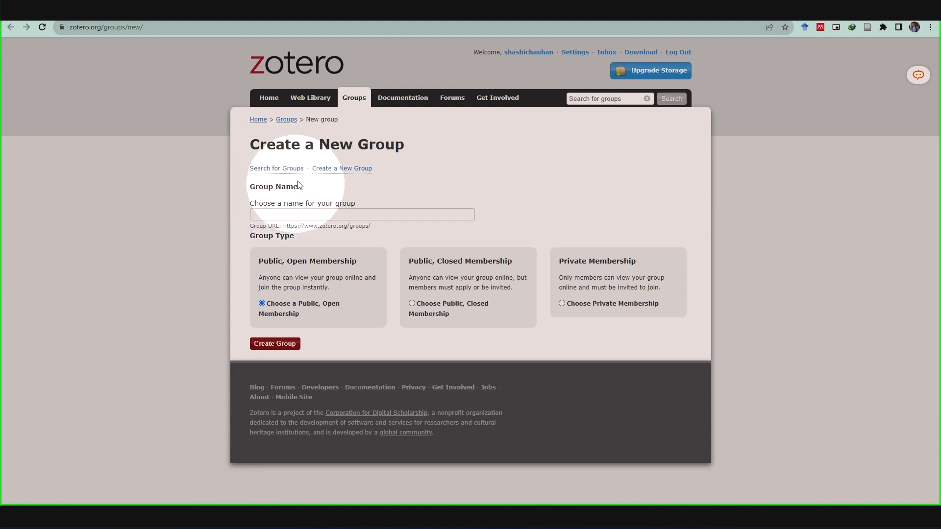
click(273, 172)
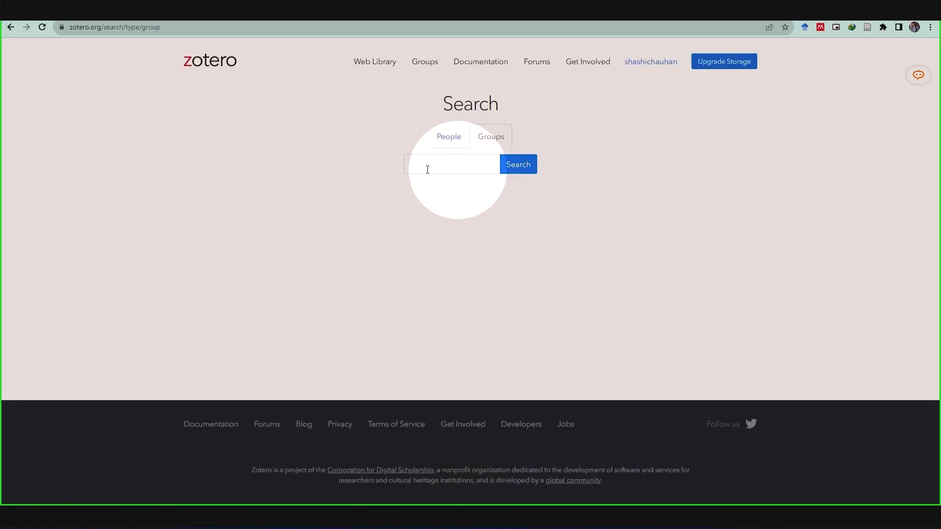
click(423, 170)
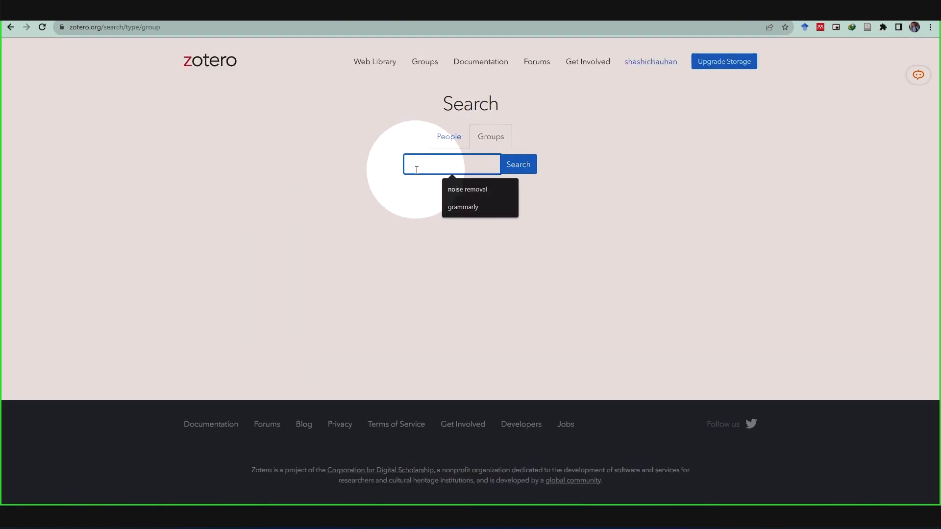
text(CD4 T)
key(Return)
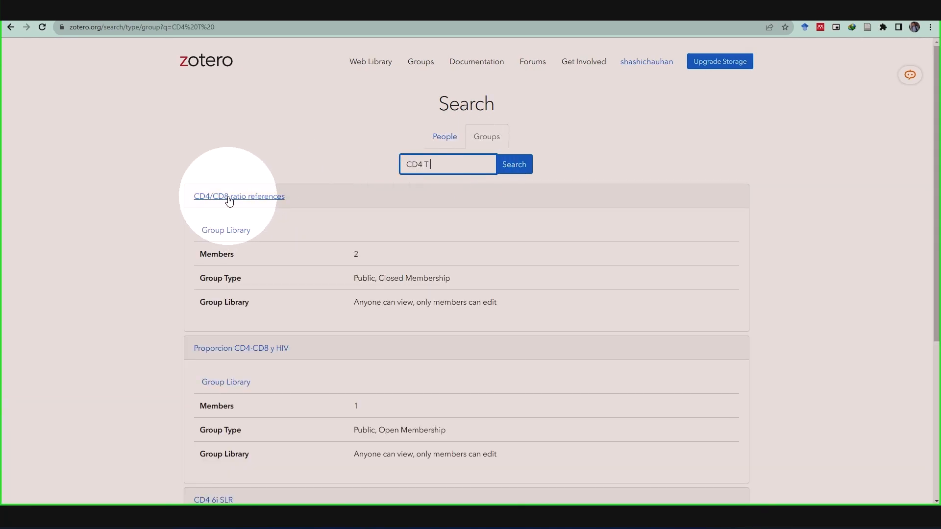
- Look through the groups found and open the CD4/CD8 ratio references group
scroll(252, 315, down, 5)
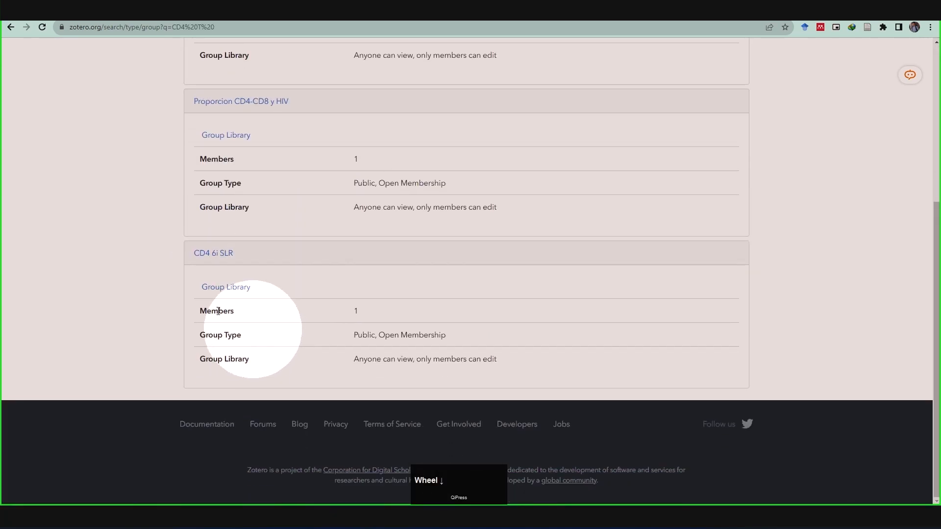
scroll(254, 250, up, 3)
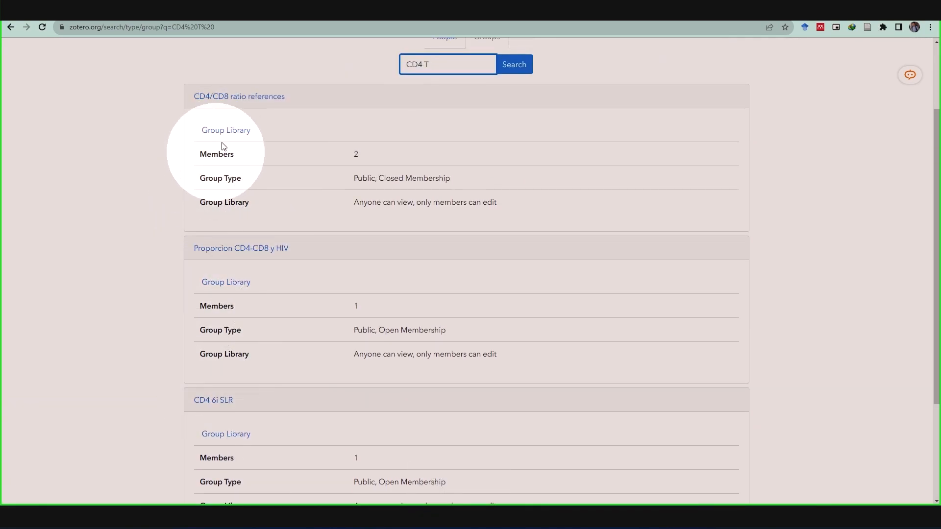
scroll(242, 184, up, 1)
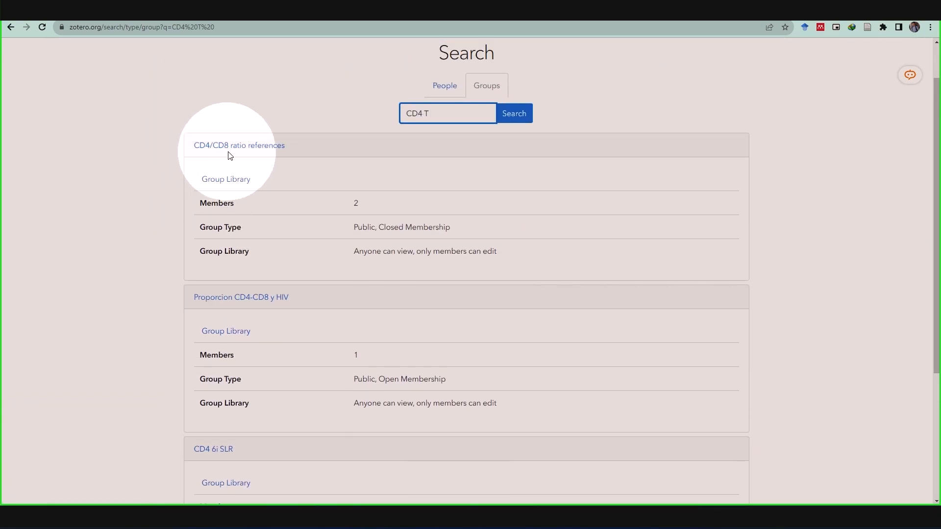
scroll(258, 204, down, 2)
scroll(212, 333, down, 1)
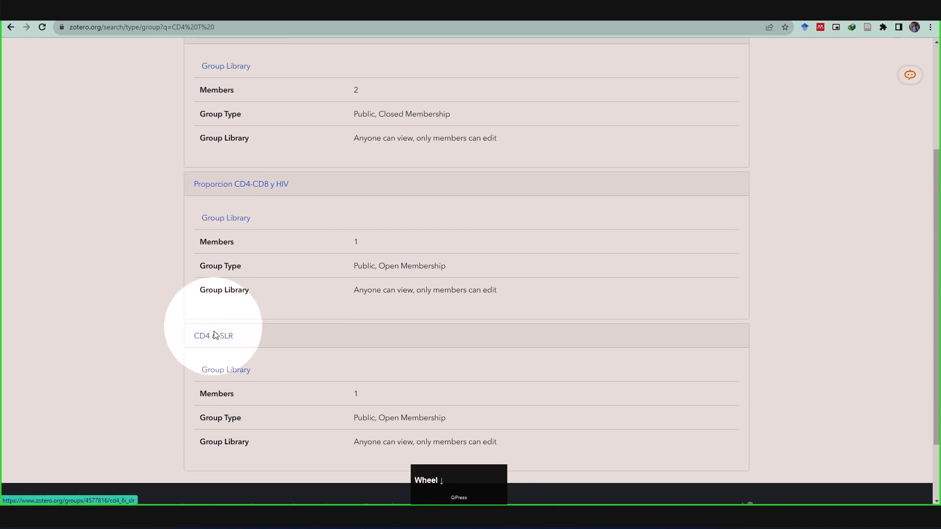
scroll(227, 171, up, 3)
click(222, 147)
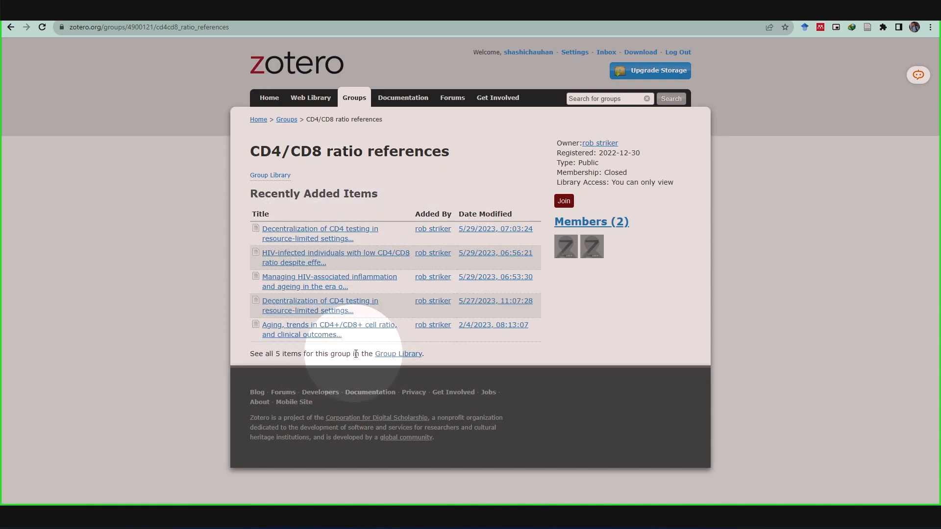
- Open the group's full library and view the details of its articles on CD4+/CD8+ ratio trends and HIV-associated inflammation
click(397, 354)
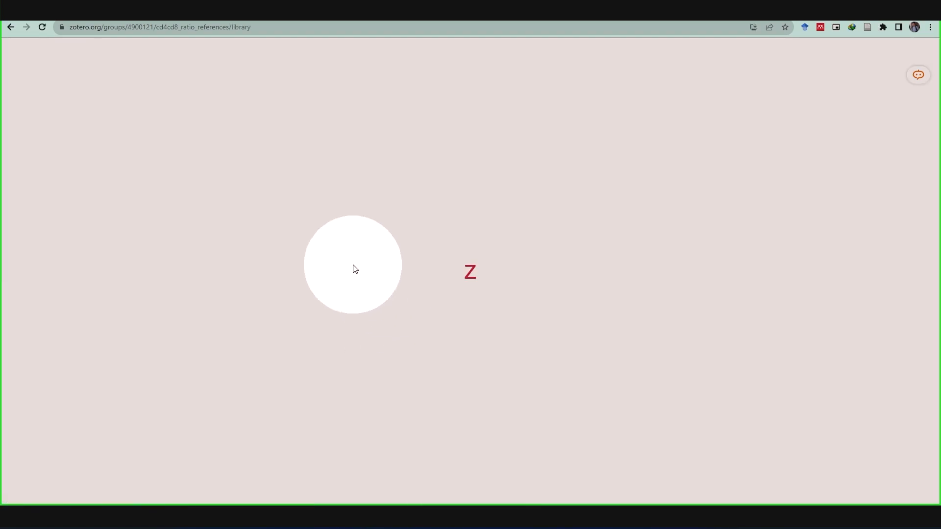
click(42, 27)
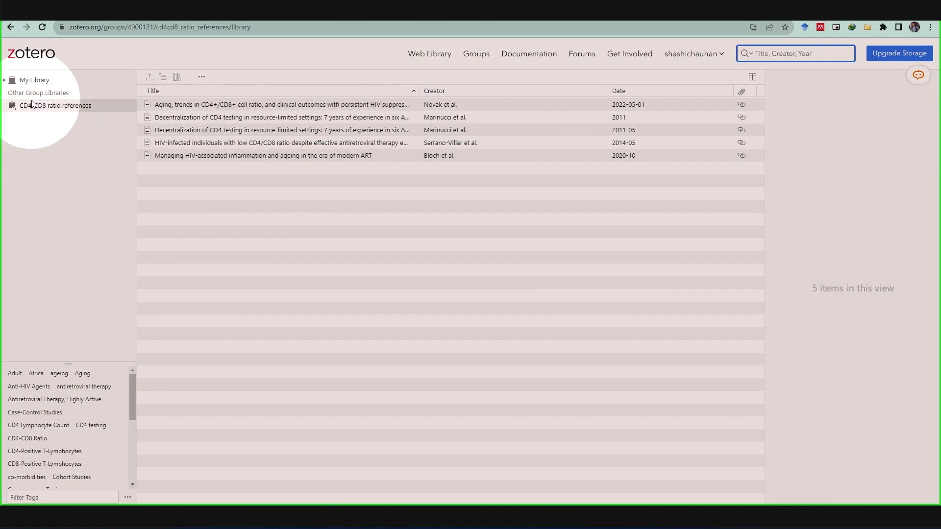
click(268, 105)
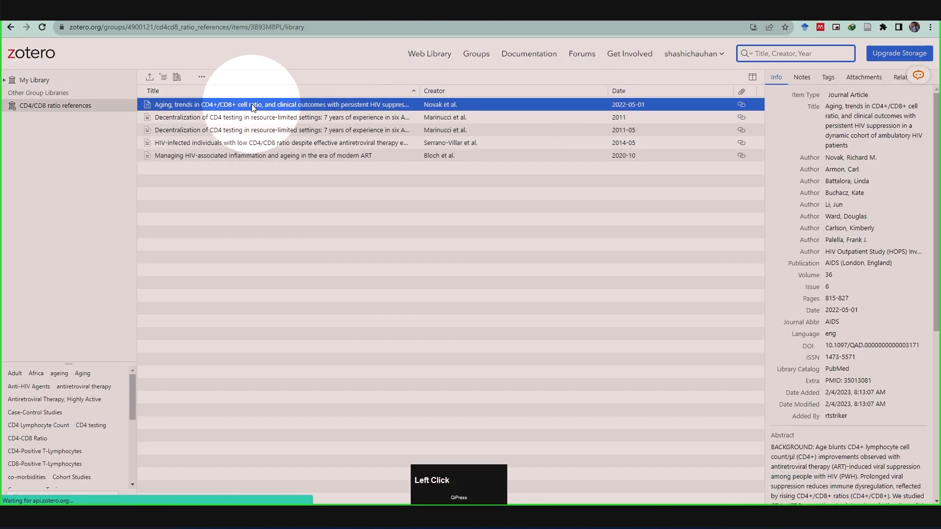
click(246, 156)
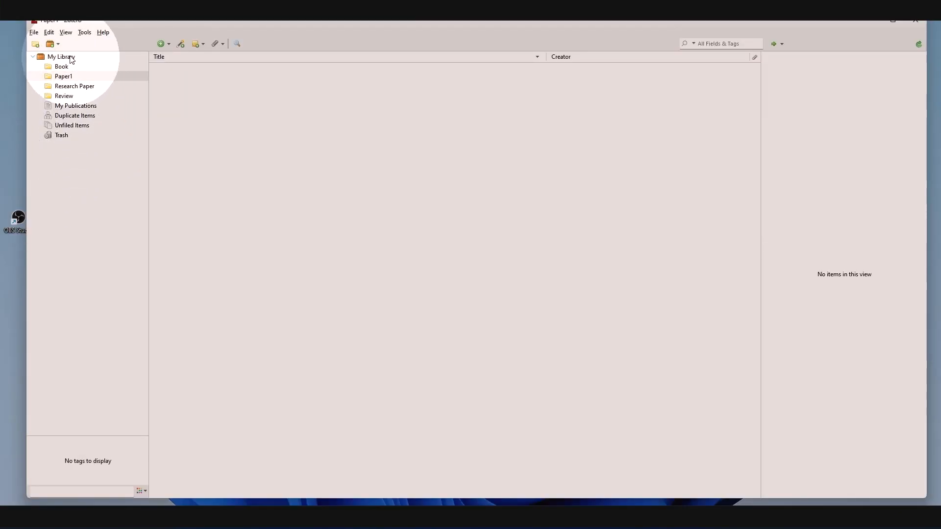
- Back in the Zotero desktop app, open the Book collection and view the attachments under "Type IV Hypersensitivity Reaction"
click(58, 44)
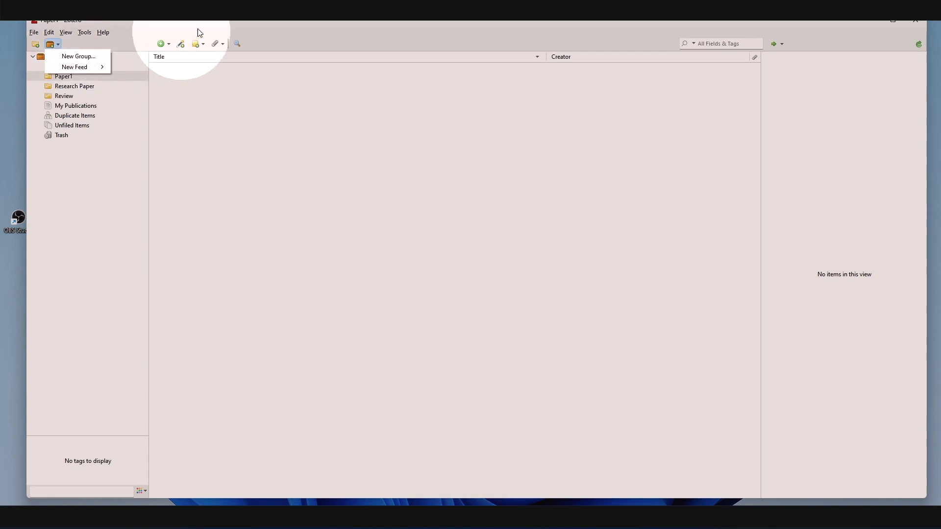
click(54, 56)
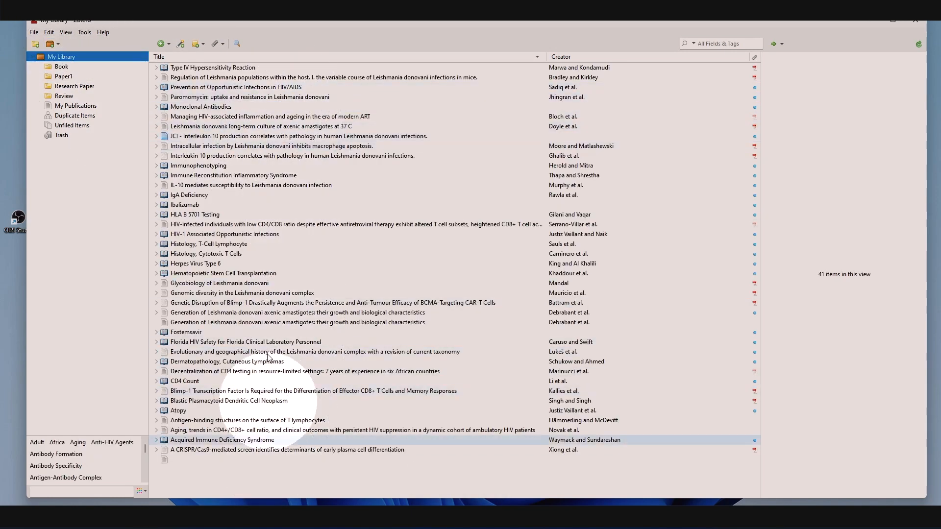
click(62, 66)
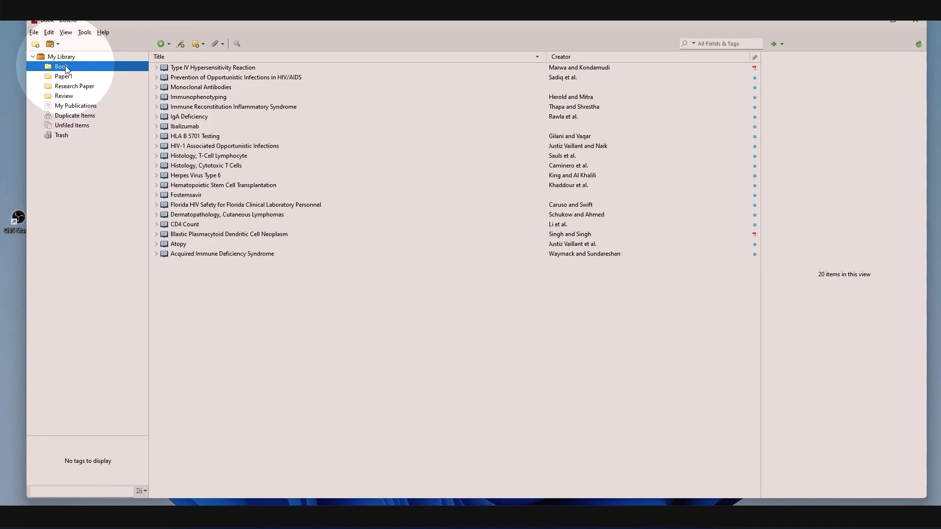
click(67, 67)
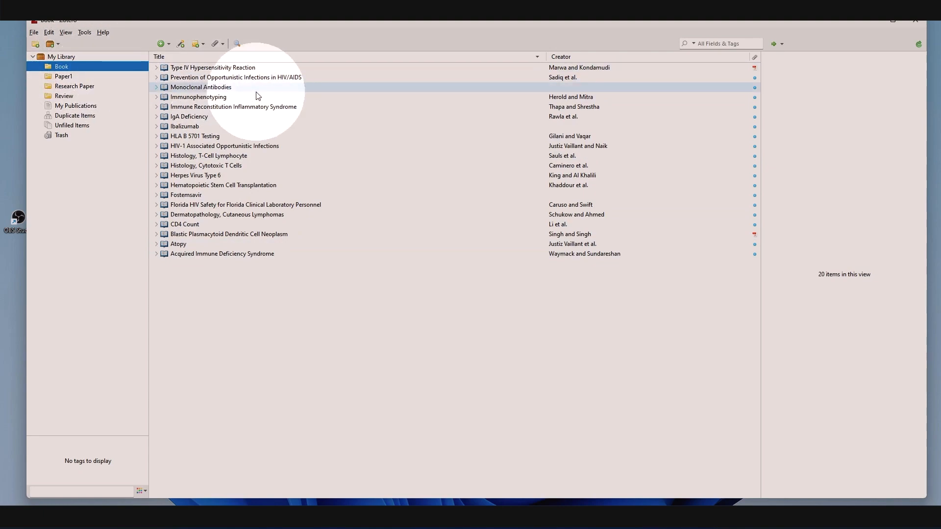
click(157, 69)
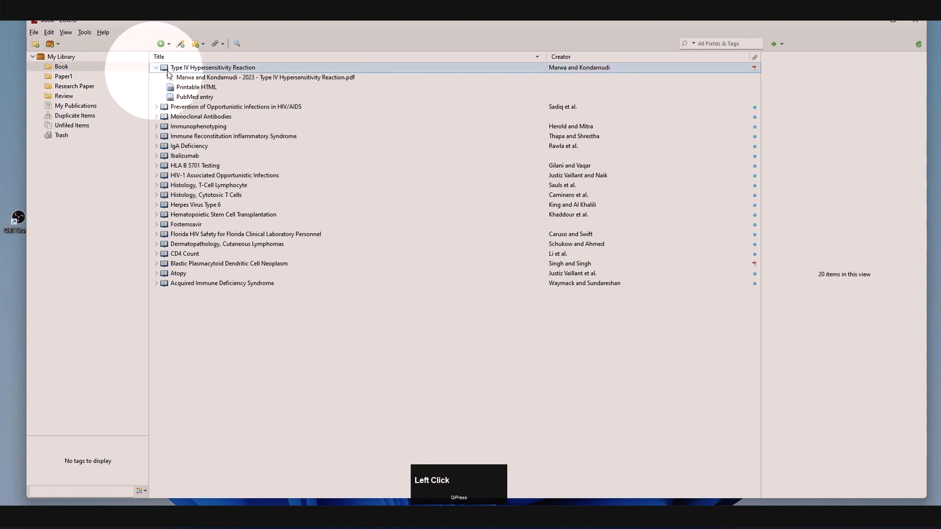
click(157, 69)
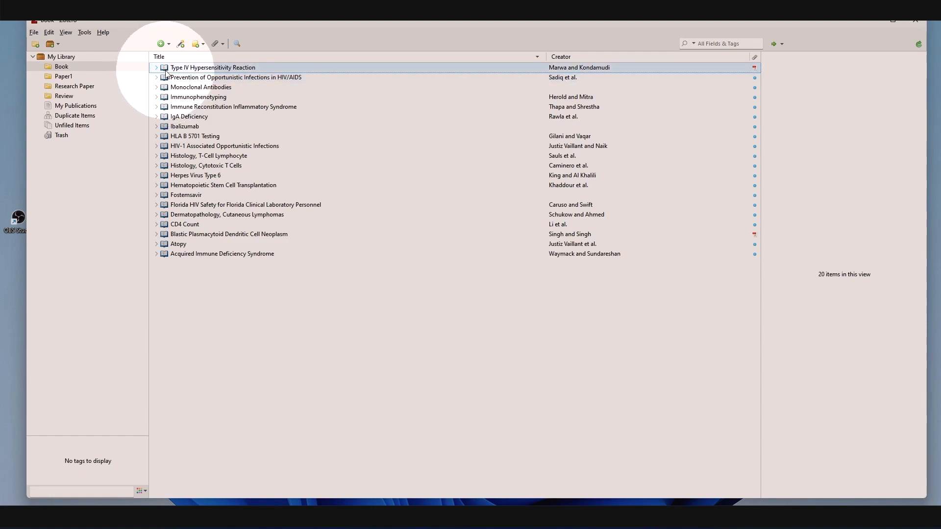
- Open Zotero's online support documentation and go to its Quick Start Guide
click(207, 77)
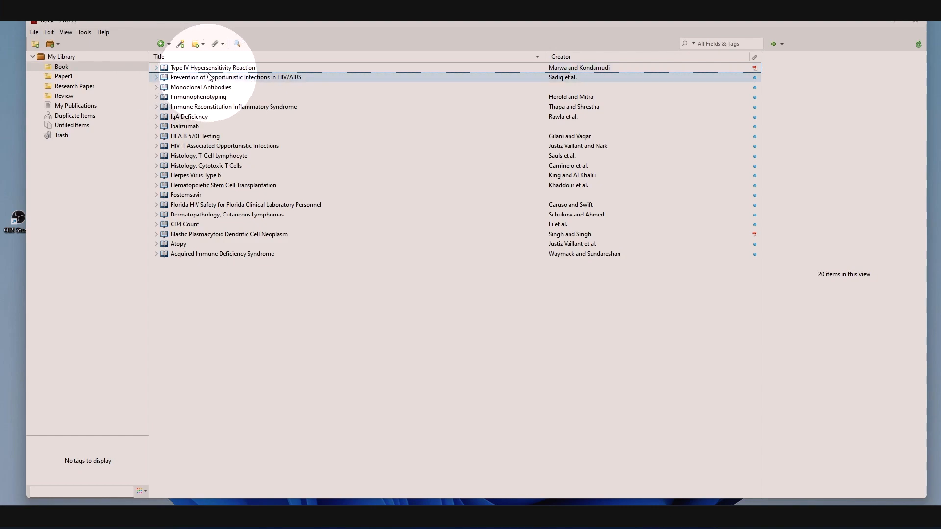
click(163, 68)
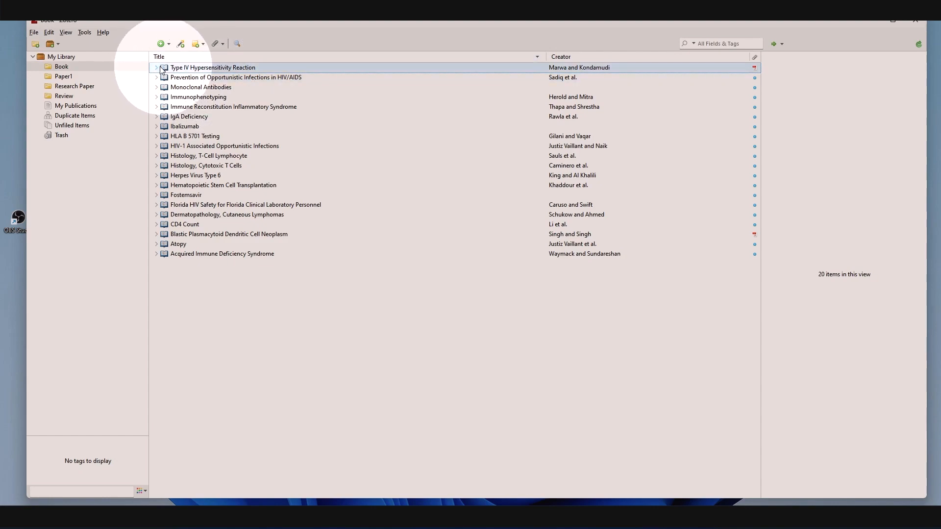
click(103, 33)
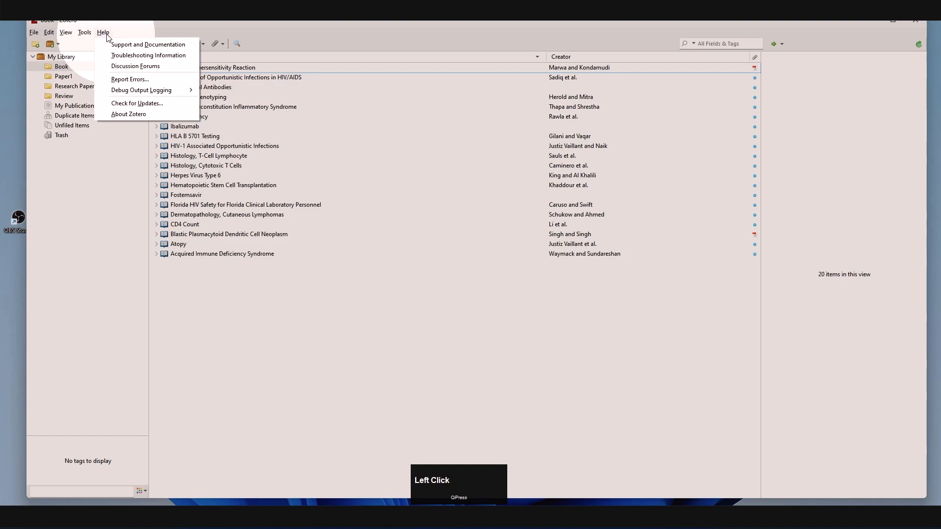
click(157, 45)
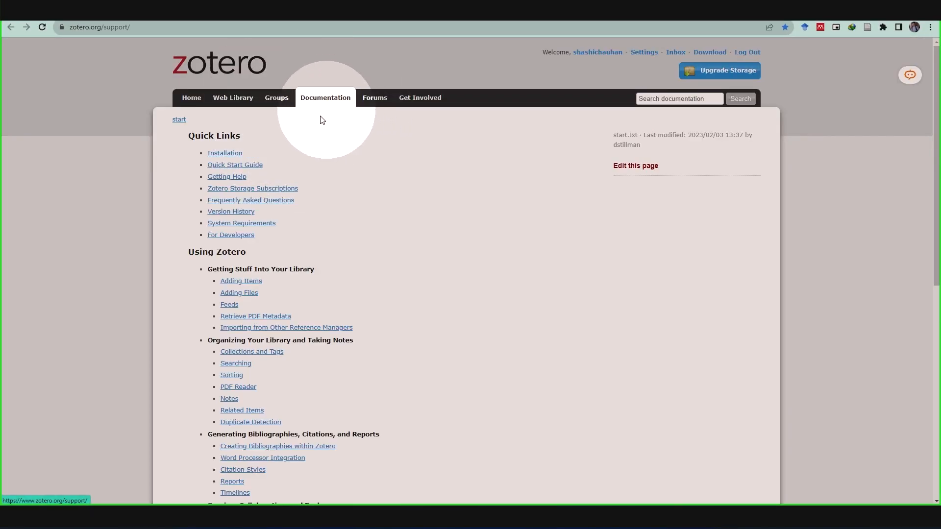
click(237, 169)
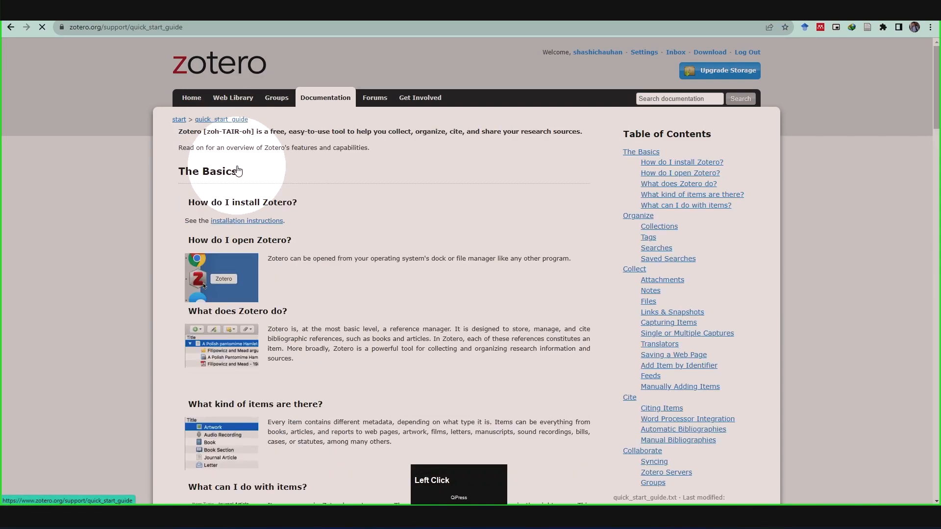
- Read the Quick Start Guide sections on item kinds and what can be done with items at enlarged size, and reset the page zoom
scroll(208, 147, down, 5)
ctrl+scroll(209, 155, up, 4)
ctrl+scroll(209, 156, up, 4)
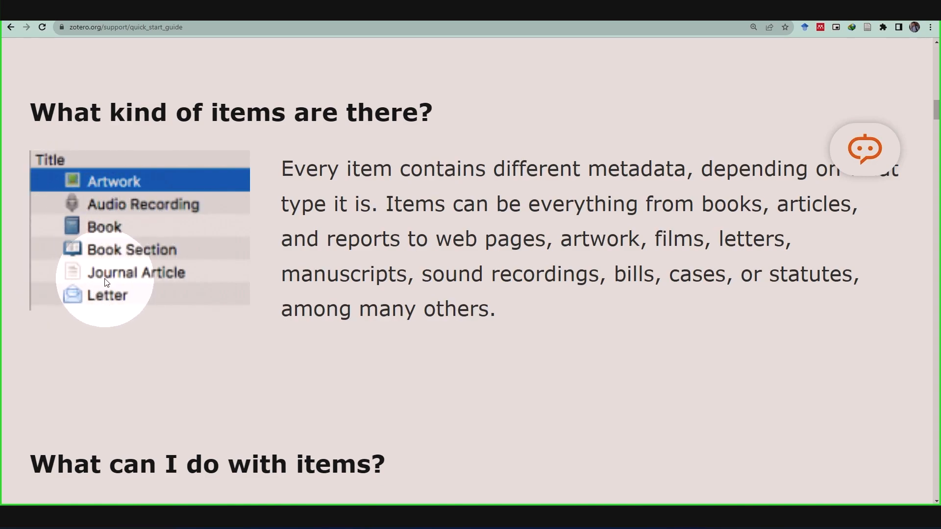
scroll(182, 275, down, 1)
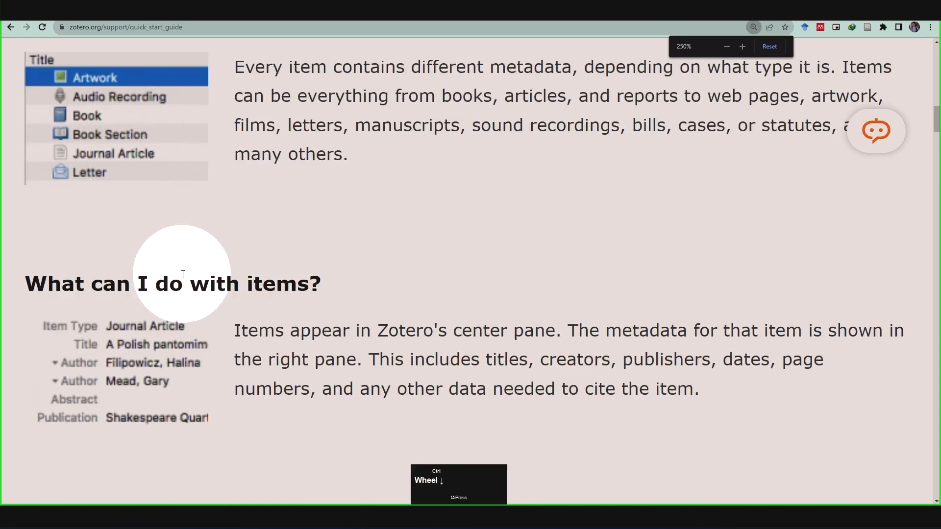
click(763, 47)
- Return to the Zotero desktop app and view the PubMed entry attached to "Type IV Hypersensitivity Reaction", leaving its attachments collapsed
click(649, 518)
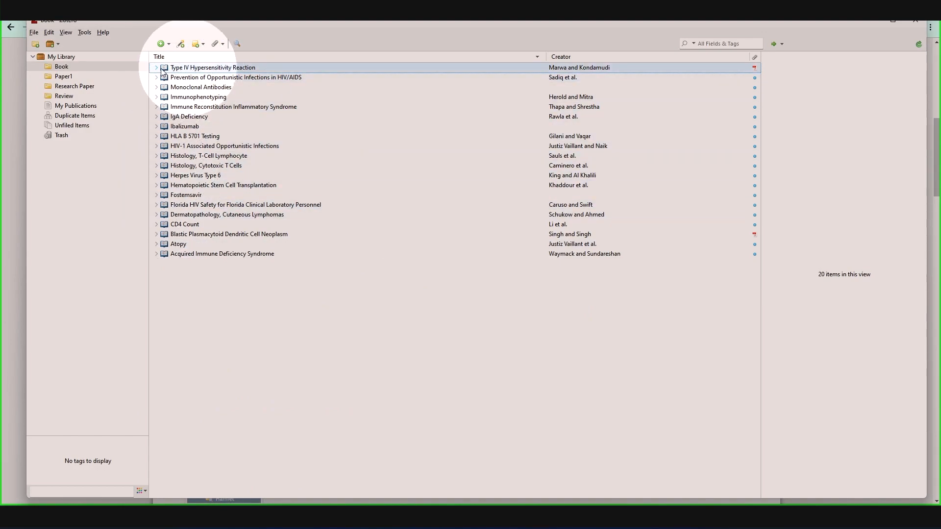
click(575, 70)
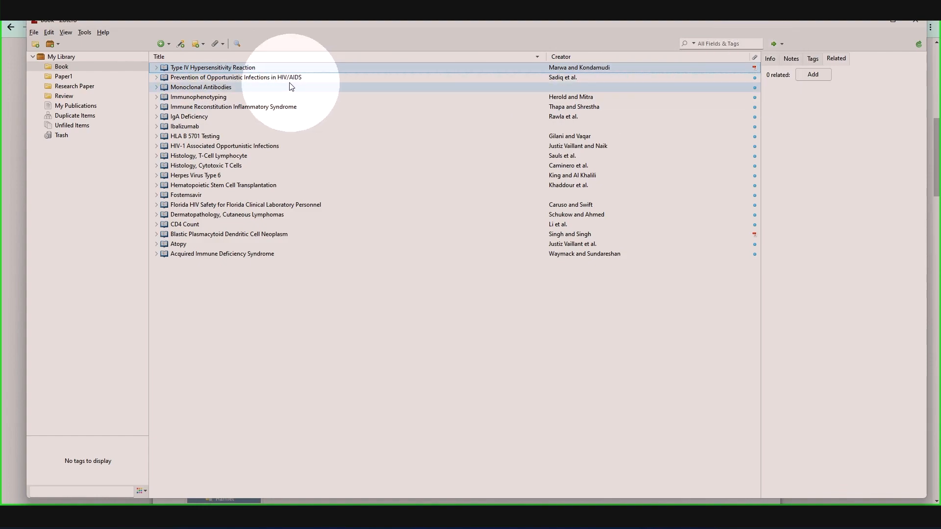
click(237, 73)
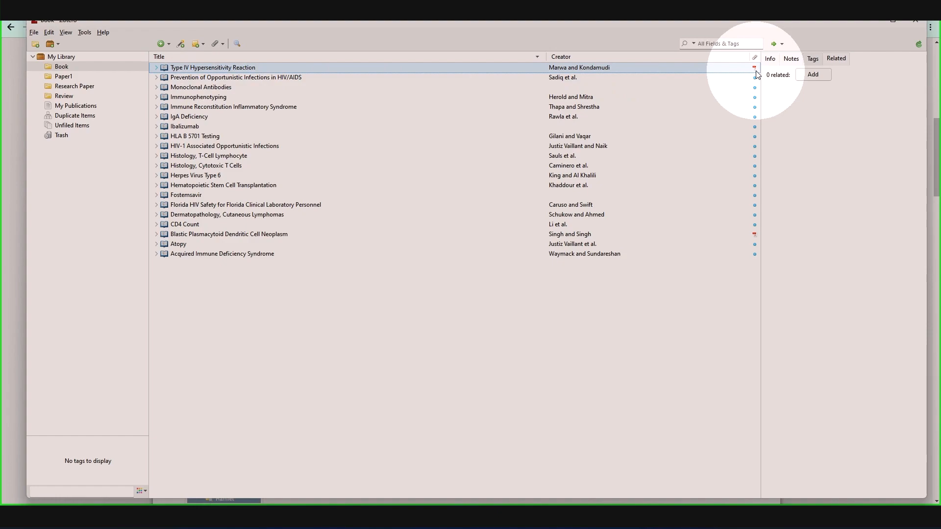
click(158, 70)
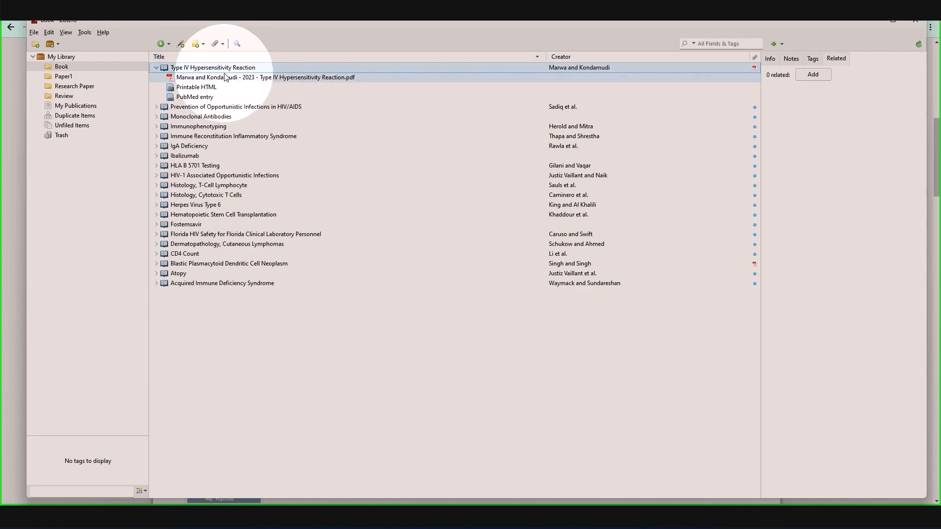
click(207, 99)
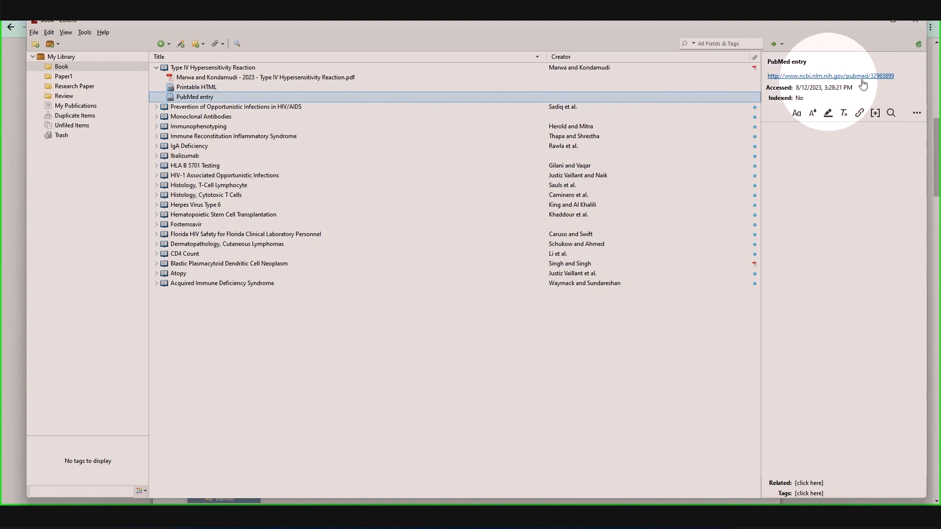
click(156, 67)
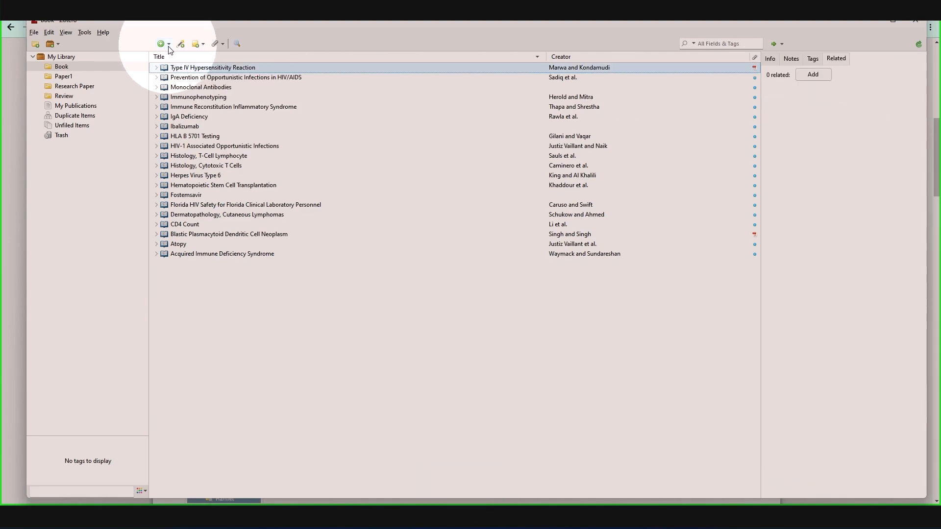
- Add a blank Journal Article item to the Book collection and select it in the list
click(169, 44)
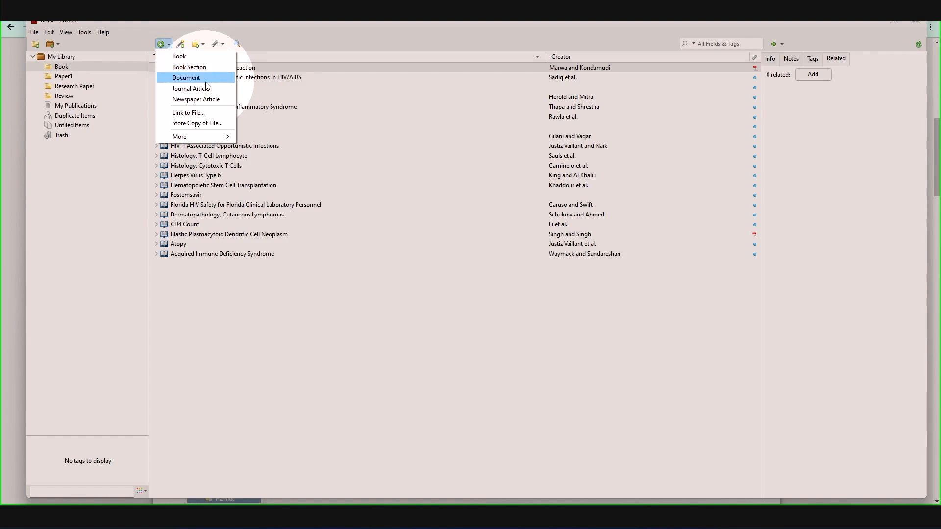
click(197, 91)
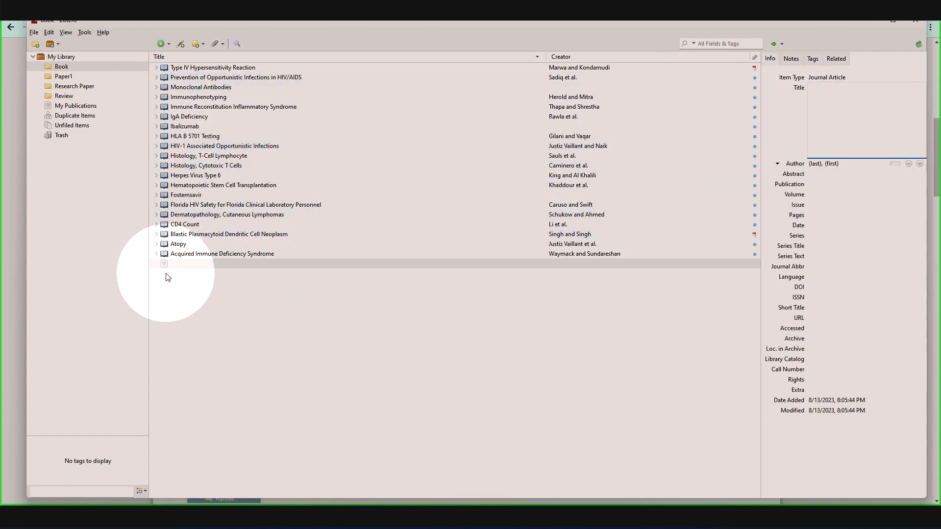
click(192, 265)
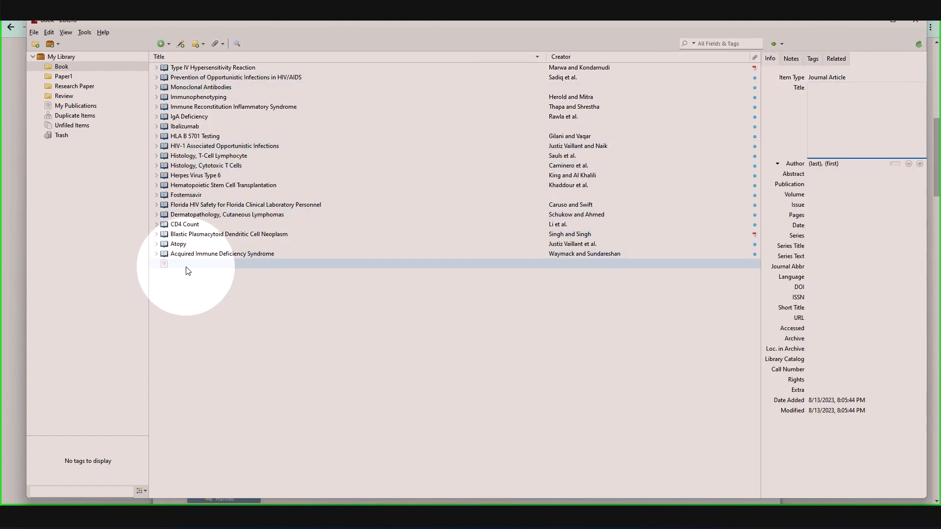
click(187, 268)
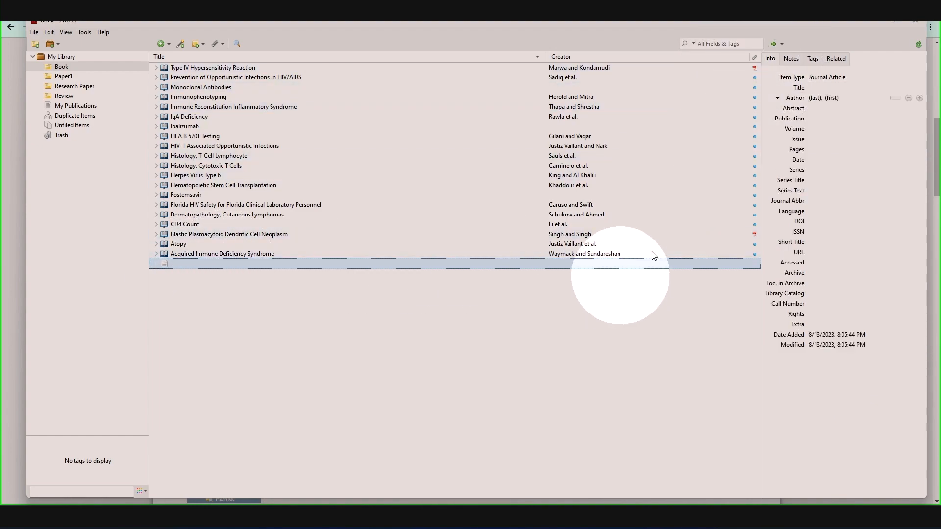
- Examine the blank journal article's info fields, including the available item types and the title field, without entering anything
click(770, 61)
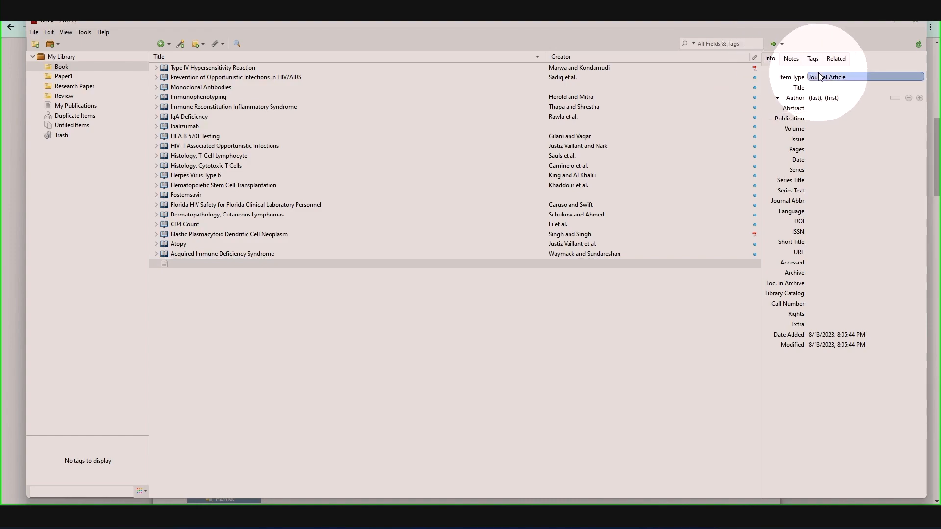
click(770, 60)
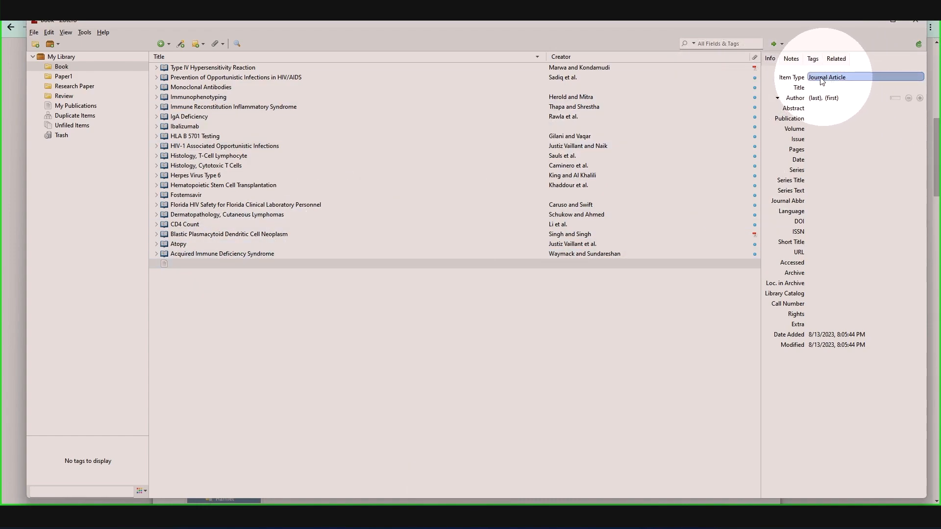
click(853, 77)
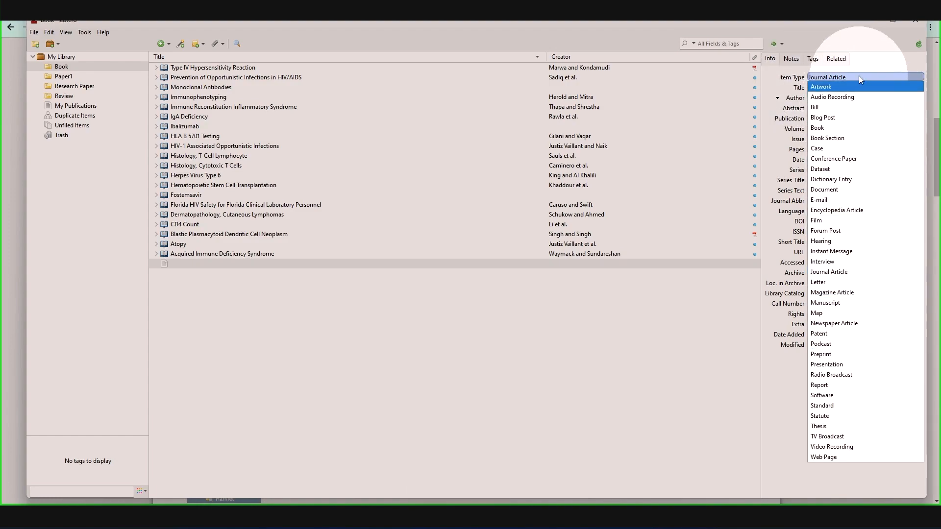
click(858, 76)
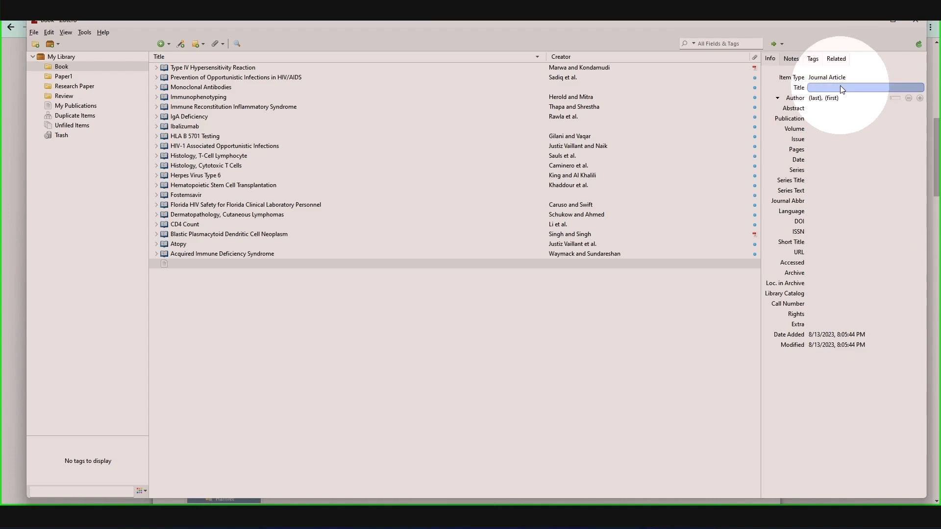
click(840, 87)
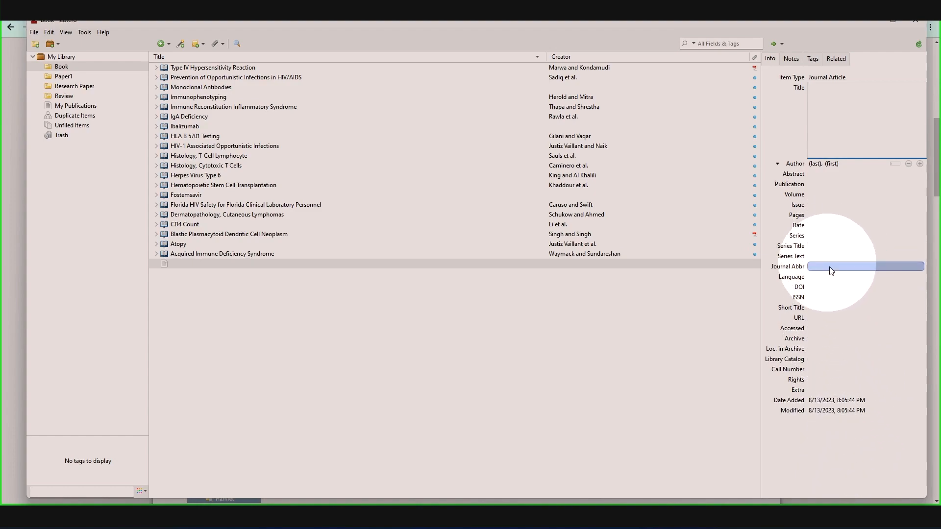
click(288, 265)
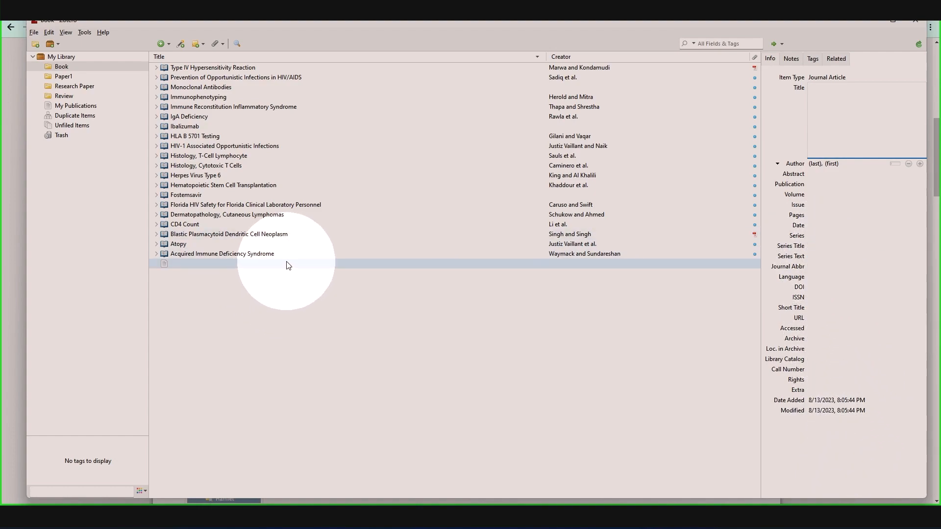
click(288, 265)
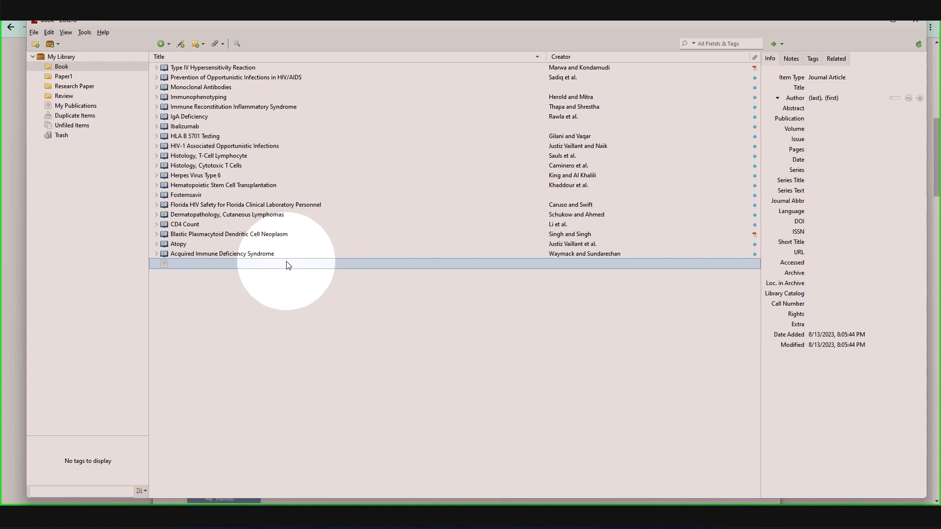
- View the entry box for adding items by identifier, and the options for adding an attachment
click(181, 44)
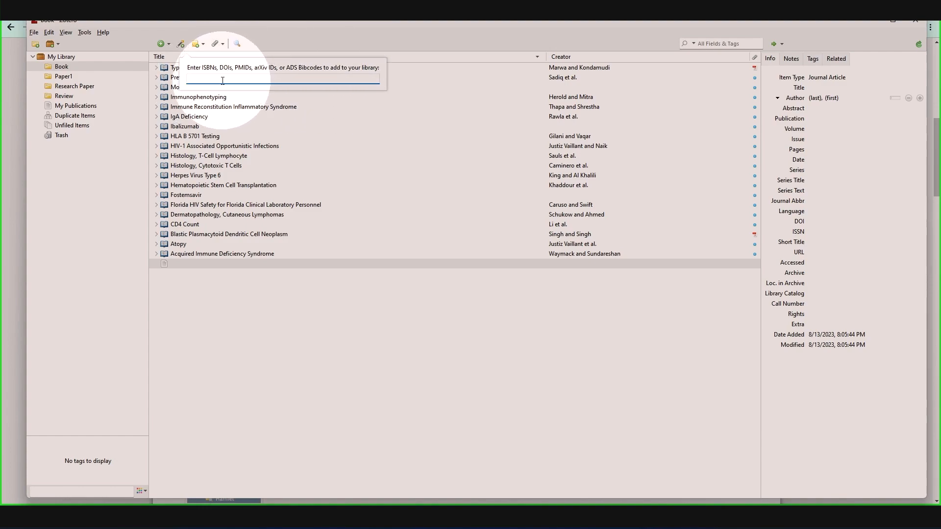
click(343, 43)
click(222, 44)
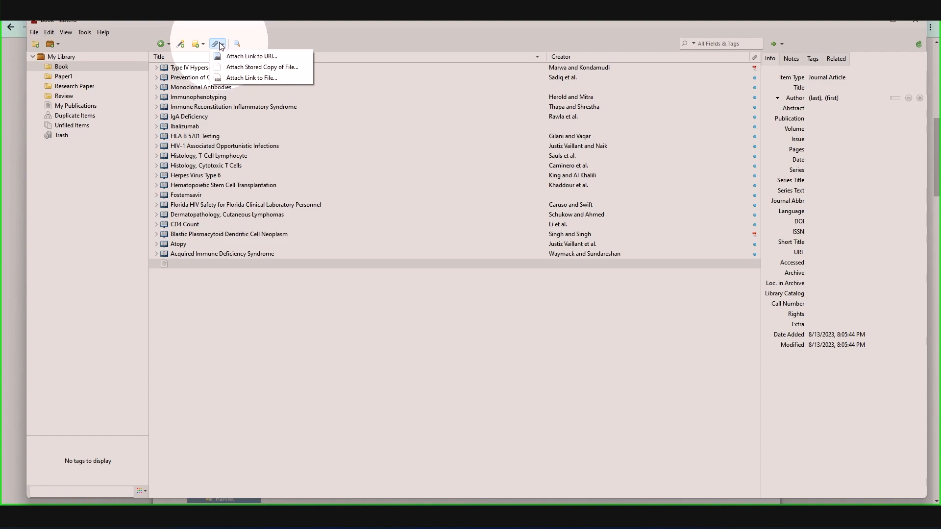
- Attach a stored copy of SRICC.pdf from the Documents folder to "Type IV Hypersensitivity Reaction"
click(194, 69)
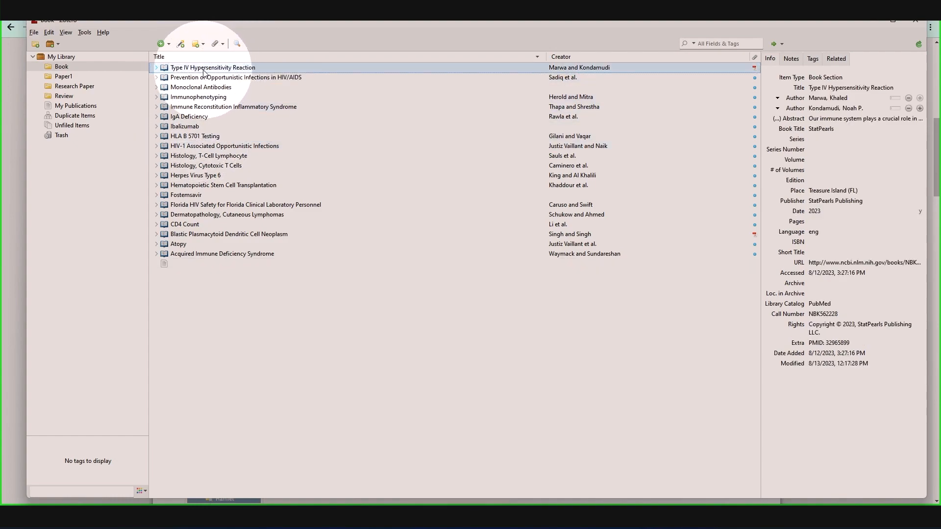
click(192, 72)
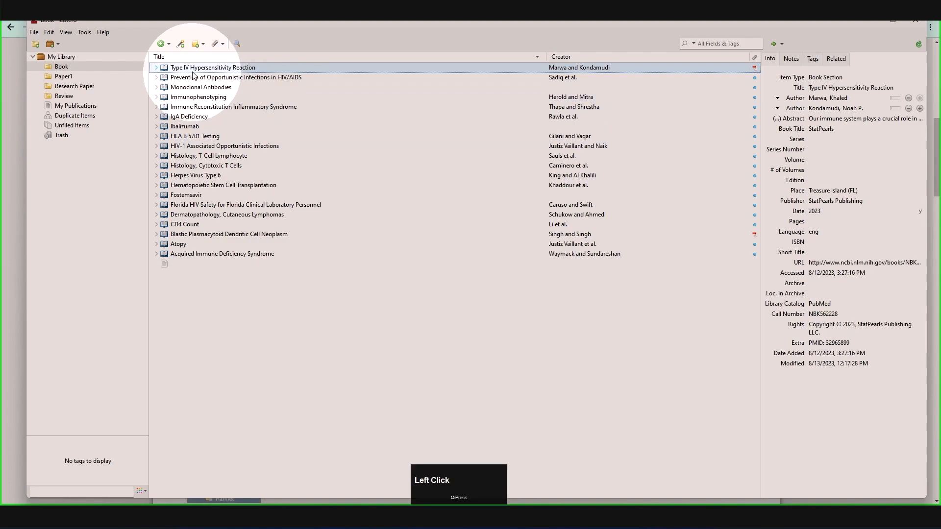
click(226, 73)
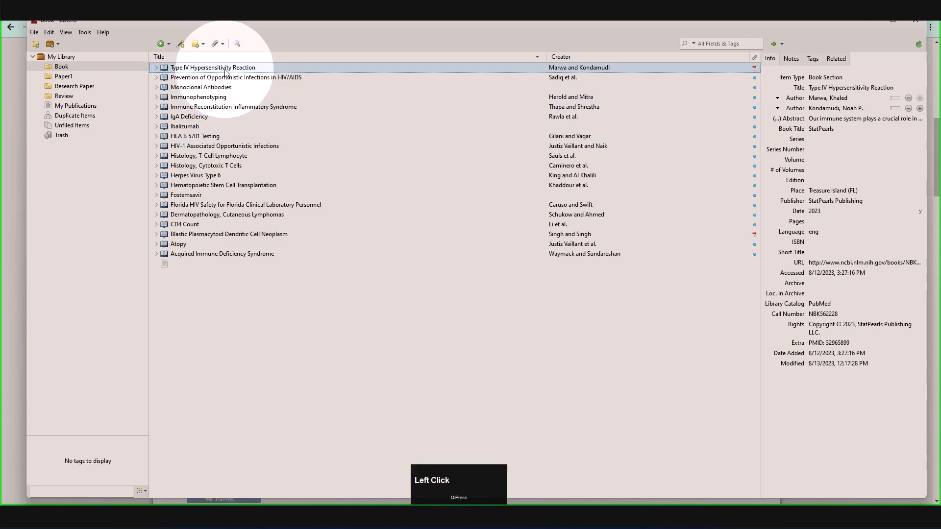
click(217, 44)
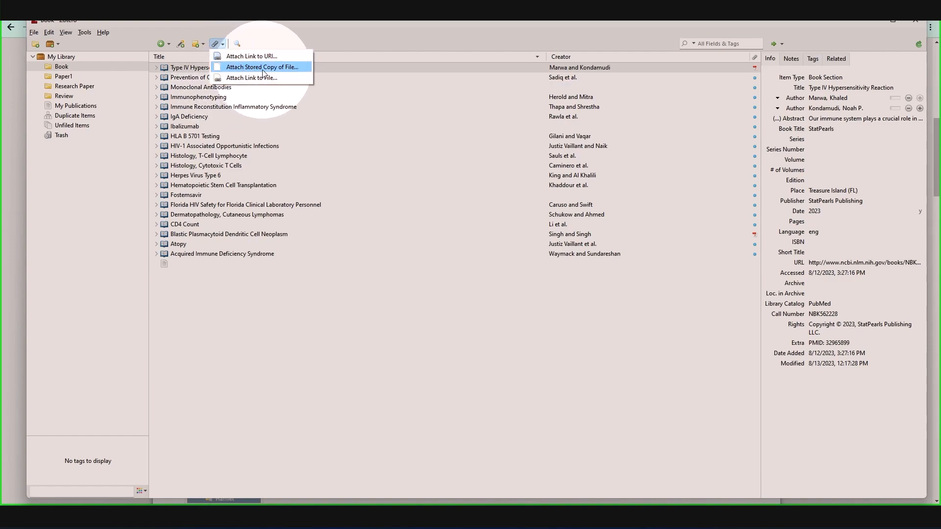
click(241, 69)
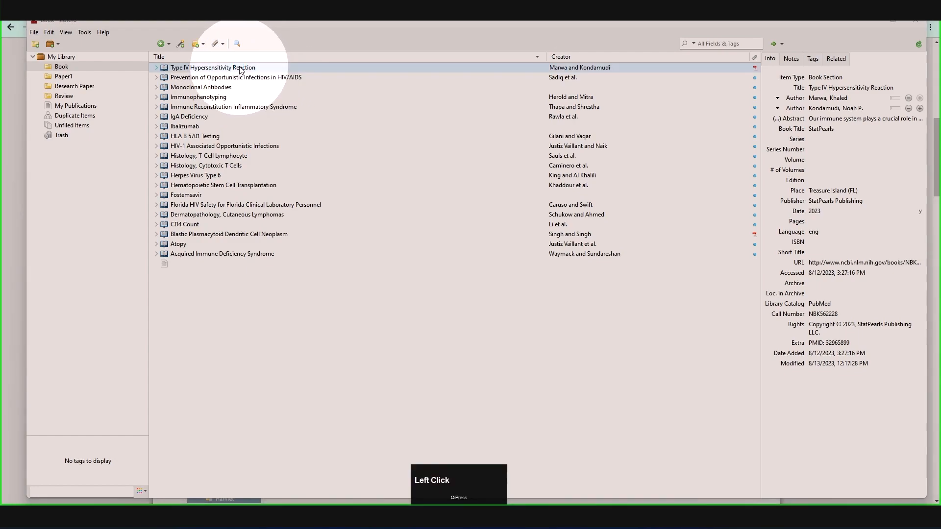
click(164, 169)
click(405, 274)
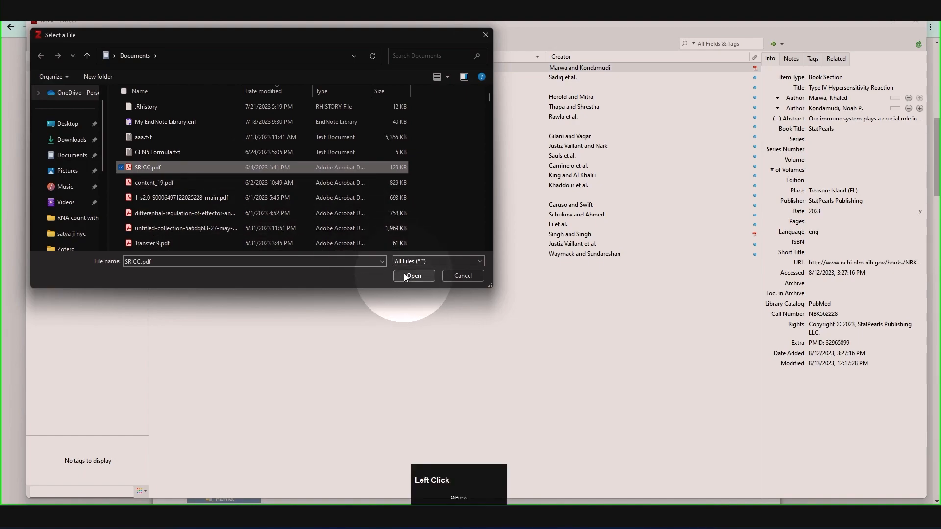
- Move the SRICC.pdf attachment of "Type IV Hypersensitivity Reaction" to the trash
click(156, 68)
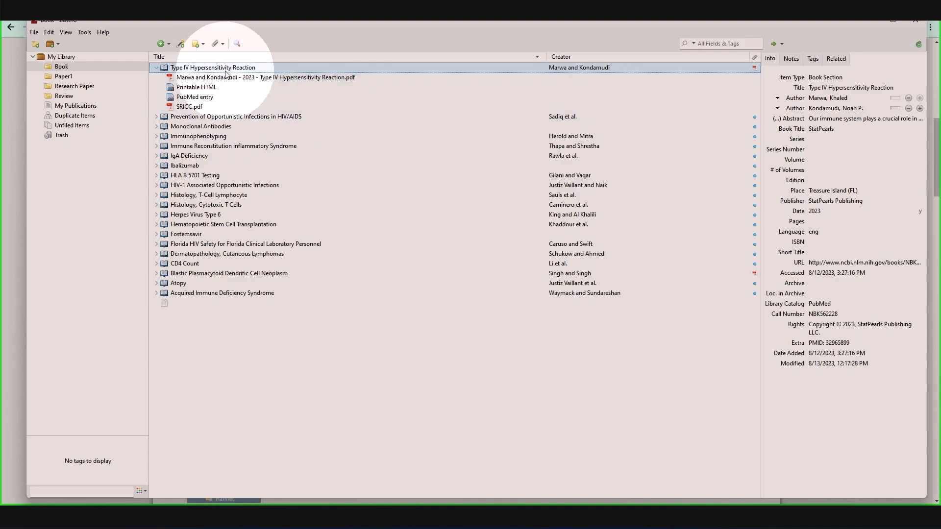
click(209, 108)
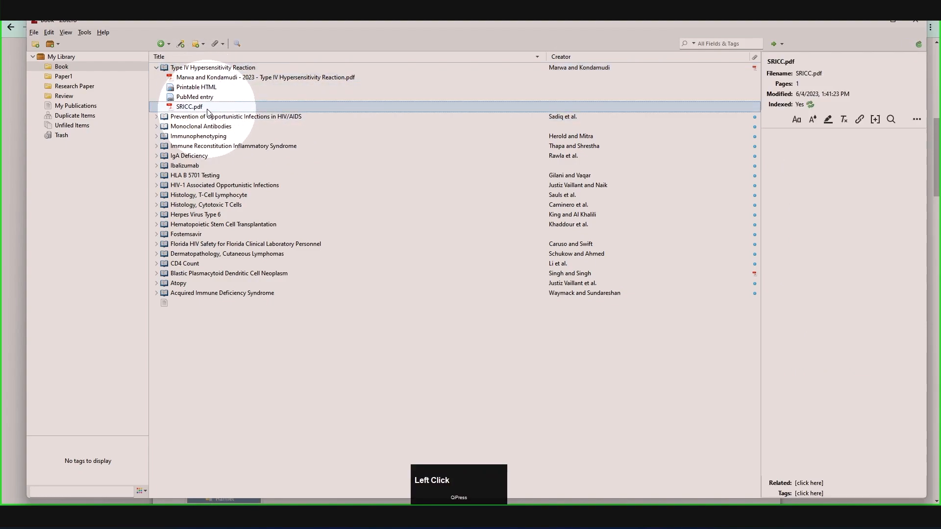
right_click(207, 112)
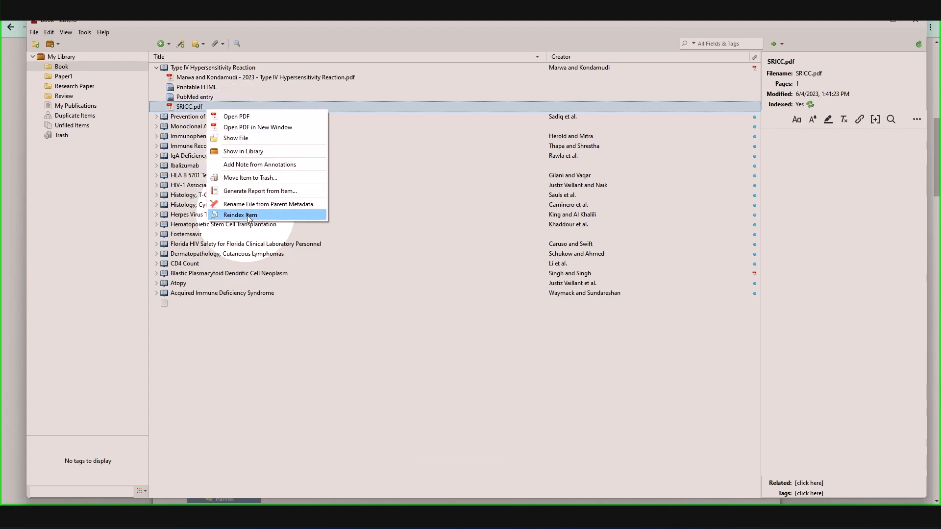
click(241, 178)
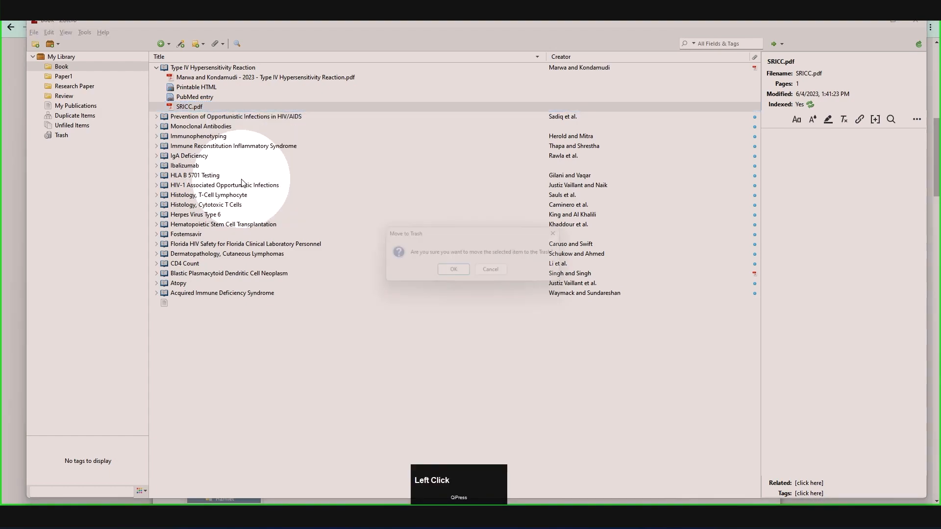
click(455, 274)
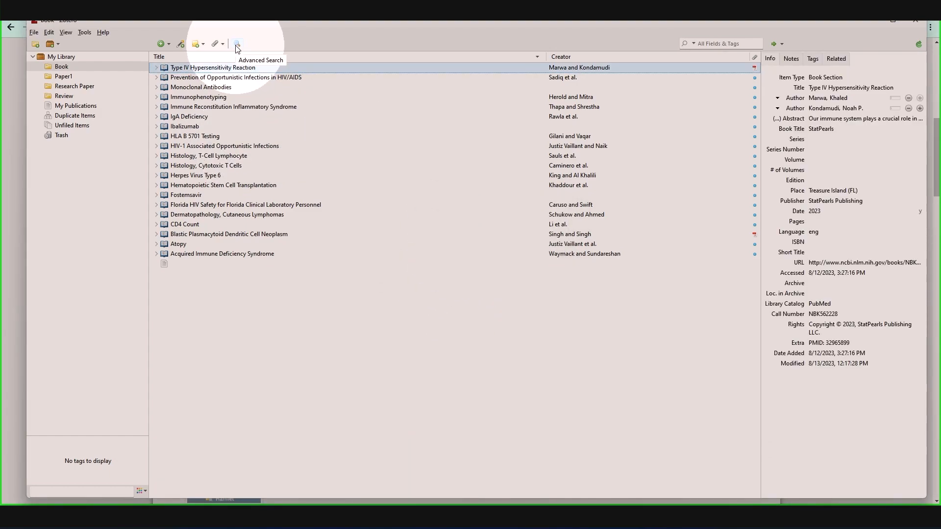
- Set up an advanced search of My Library with Title, Creator and Item Type conditions, and close it without searching
click(237, 44)
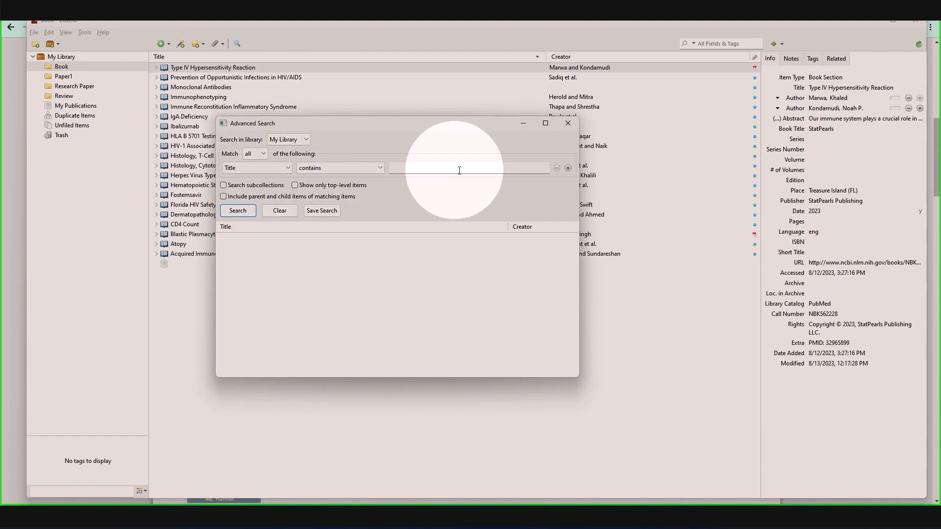
click(568, 168)
click(583, 182)
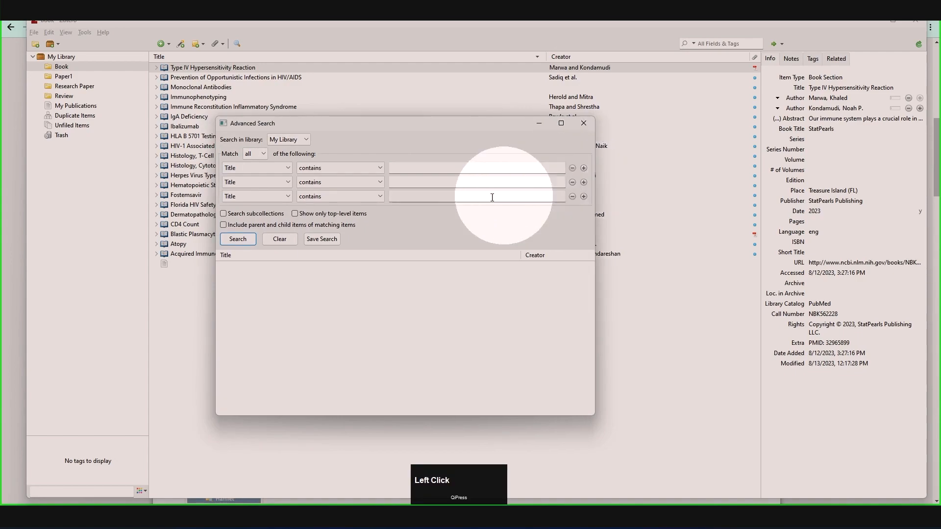
click(265, 182)
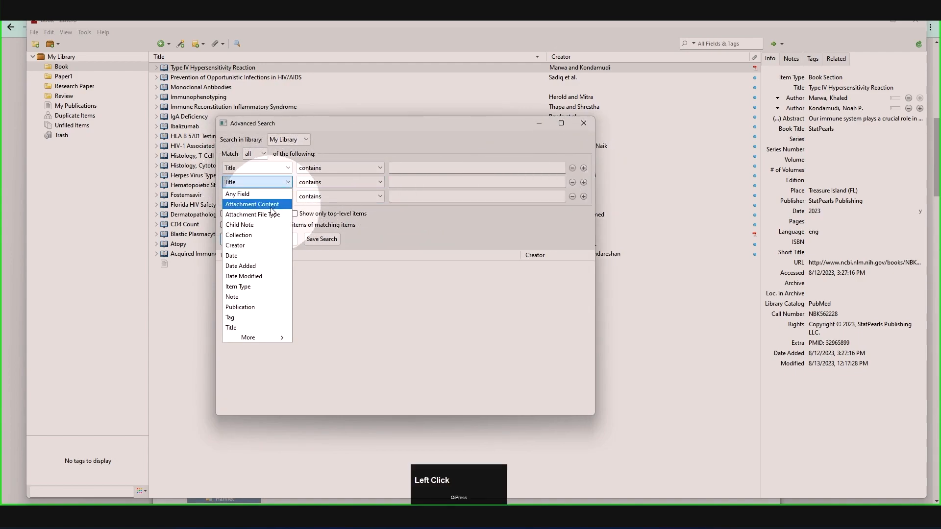
click(262, 246)
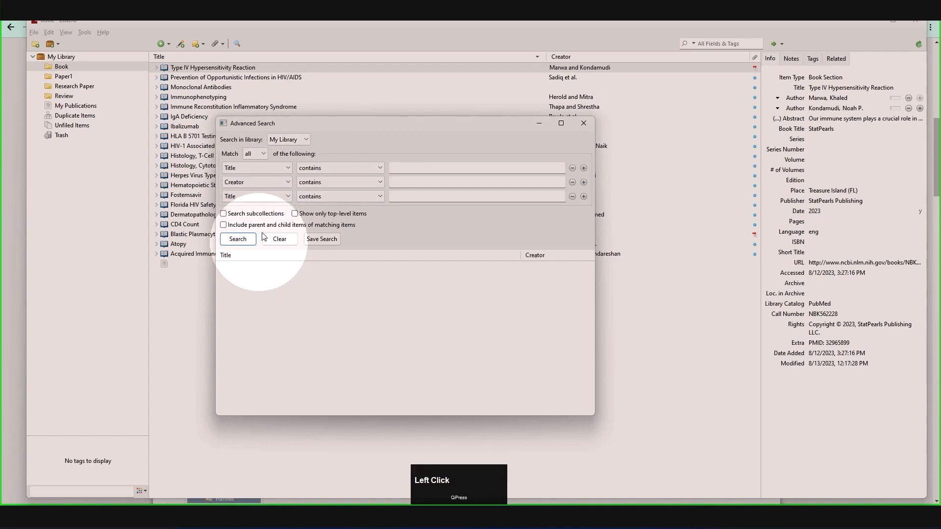
click(265, 196)
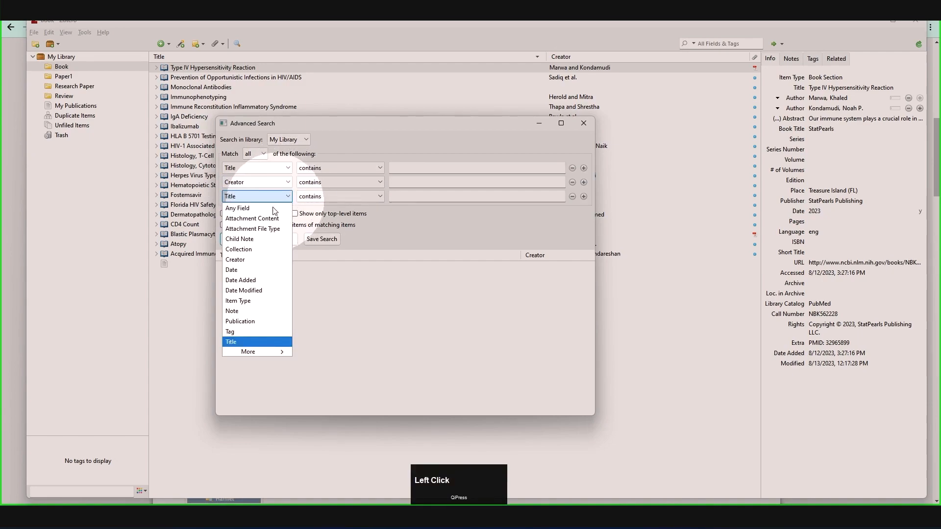
click(267, 301)
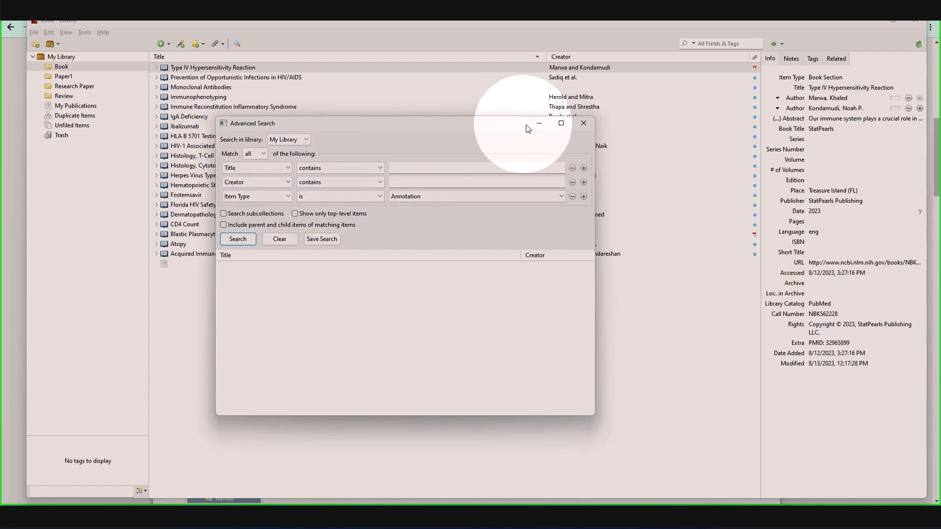
click(579, 129)
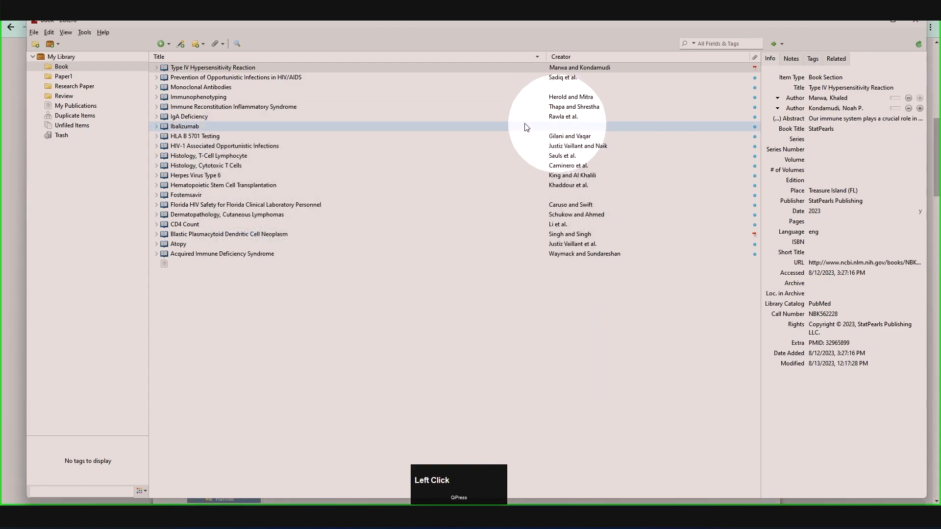
- View the online viewing and lookup options available for "Type IV Hypersensitivity Reaction"
click(727, 44)
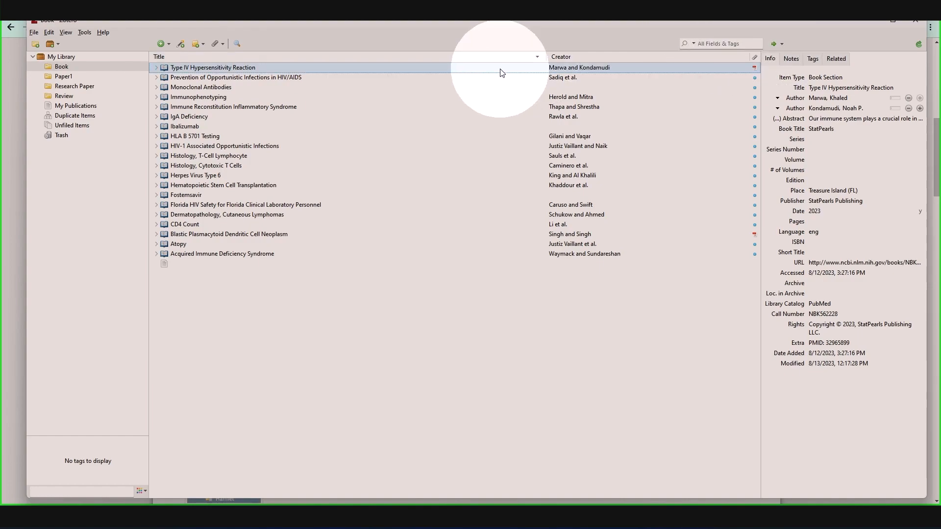
click(242, 70)
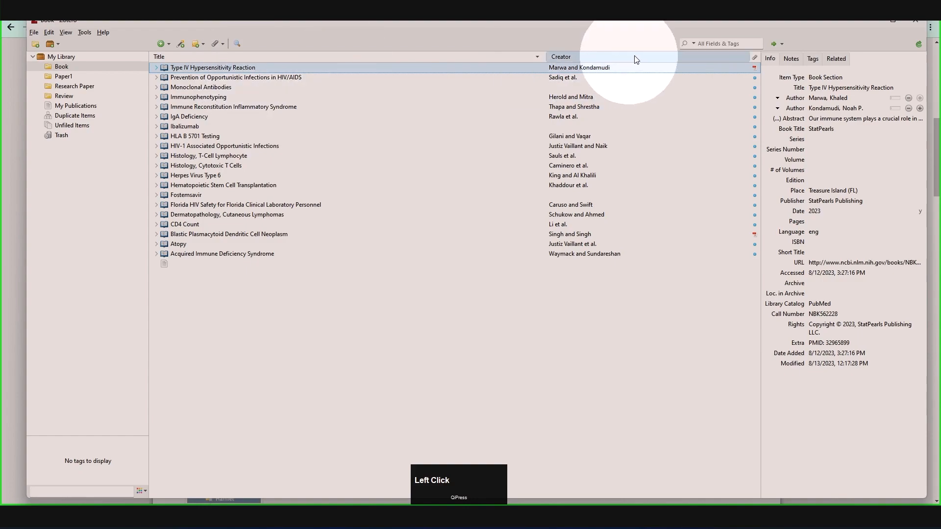
click(782, 46)
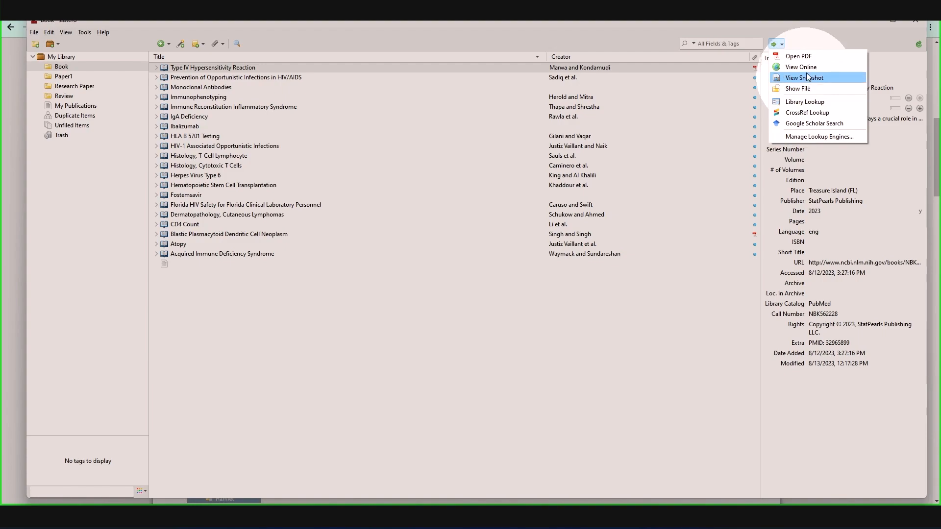
click(116, 142)
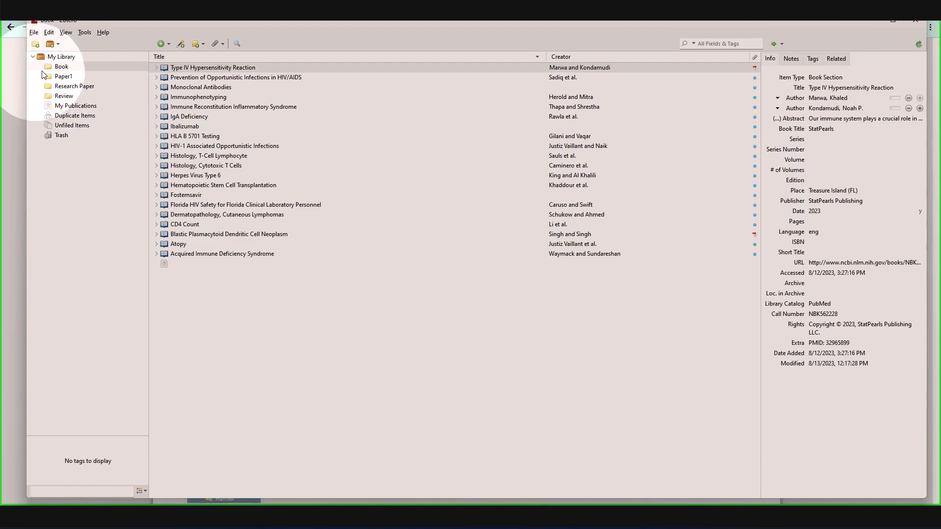
- Compare the two duplicate "Generation of Leishmania donovani axenic amastigotes" items and merge them, using the 8/13/2023, 7:49:47 PM version as master
click(79, 118)
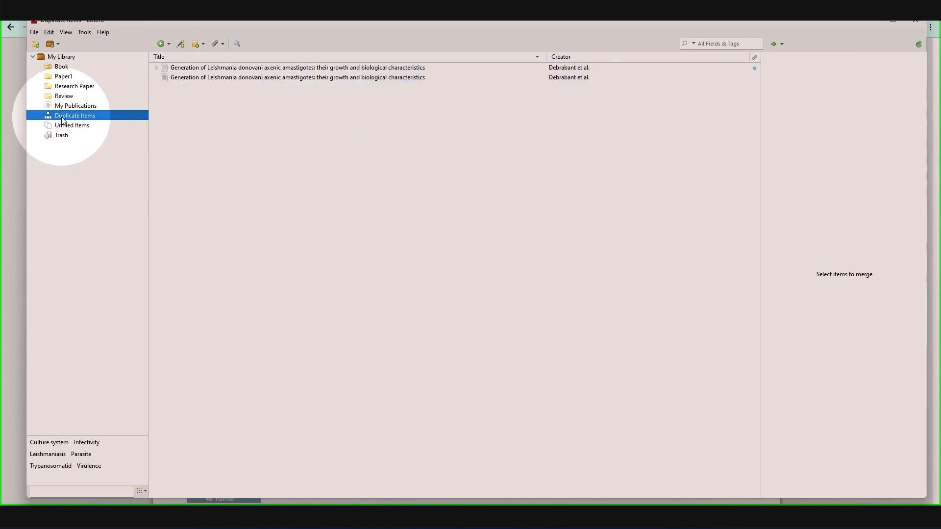
click(226, 78)
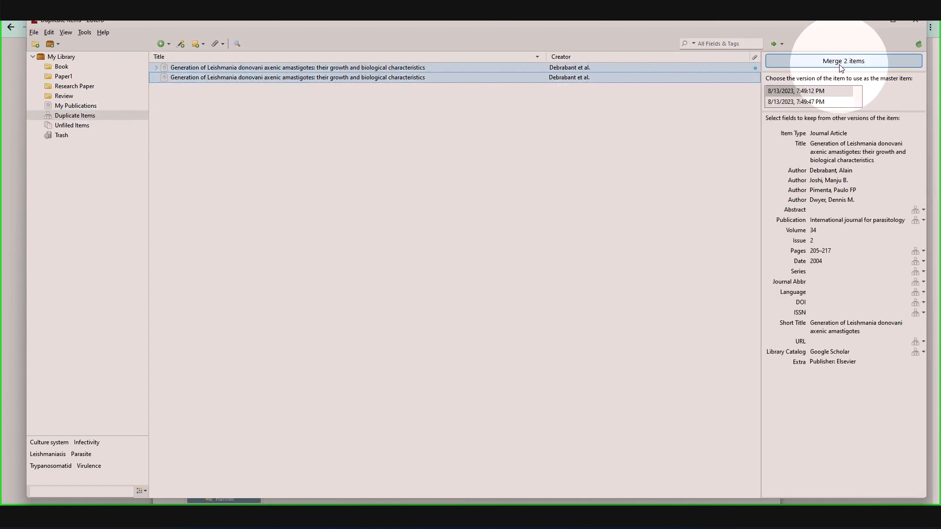
click(831, 102)
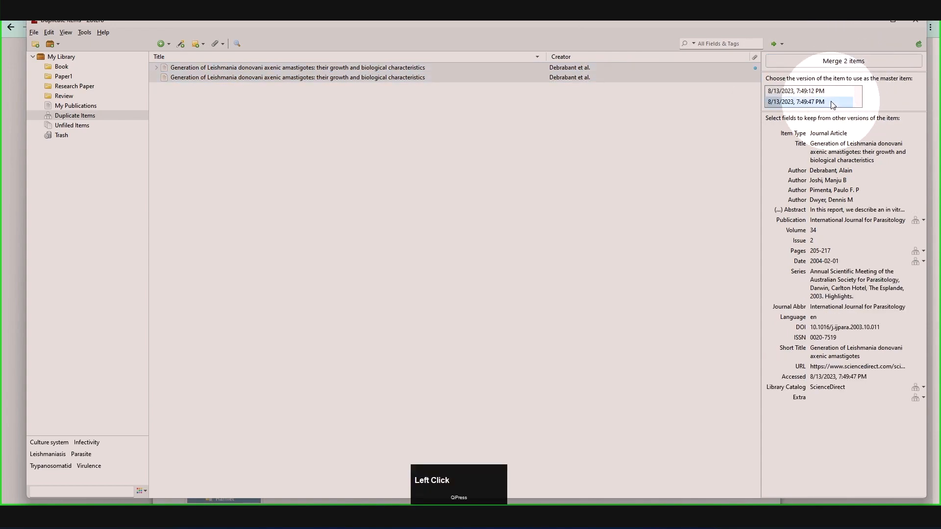
click(804, 90)
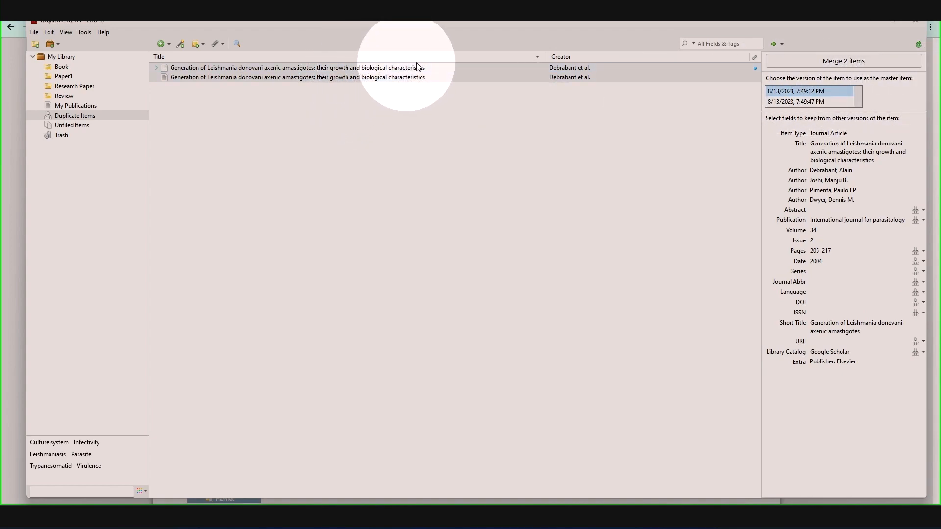
click(798, 93)
click(796, 103)
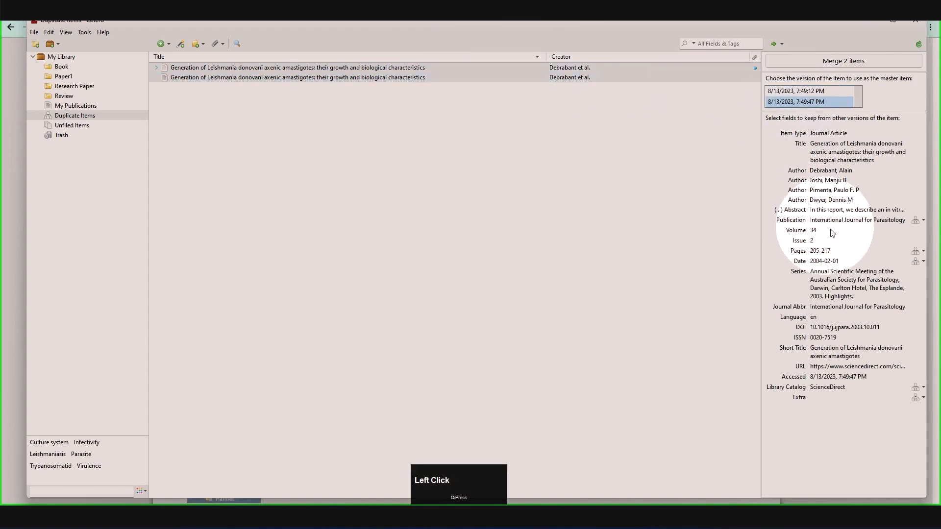
click(806, 107)
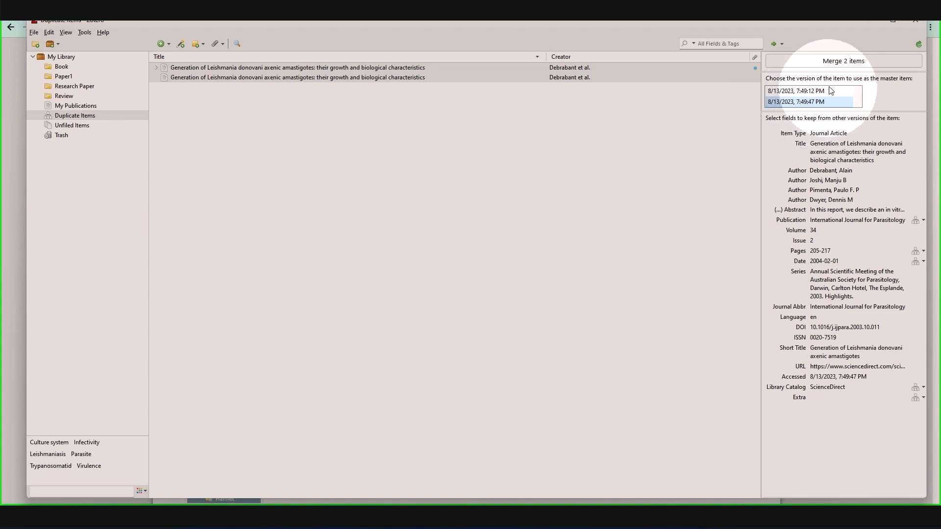
click(850, 65)
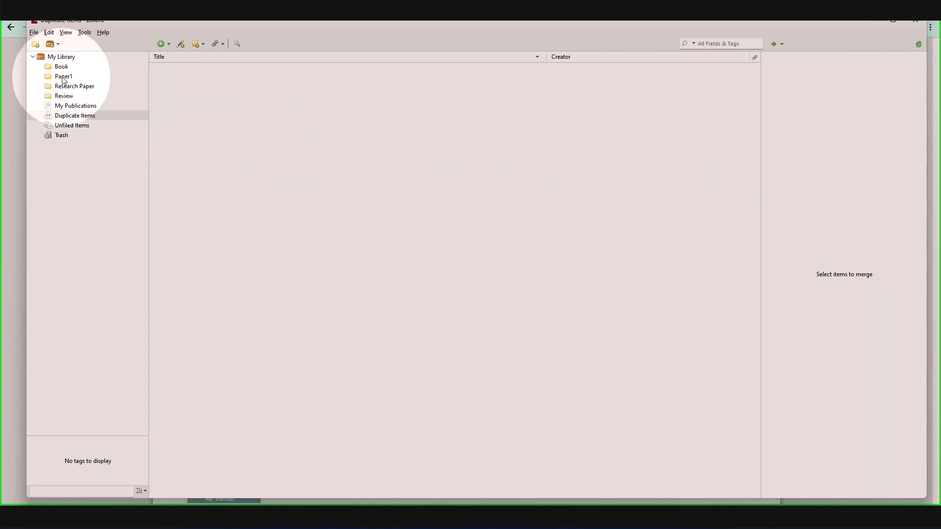
- File the first three unfiled items, from "Regulation of Leishmania populations" to "Leishmania donovani: long-term culture", in the Review collection
click(71, 125)
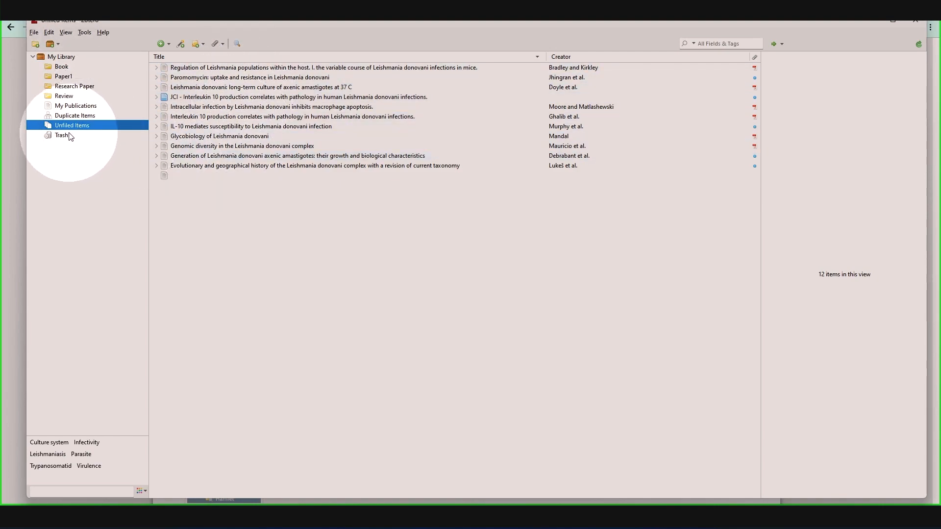
click(294, 67)
click(289, 87)
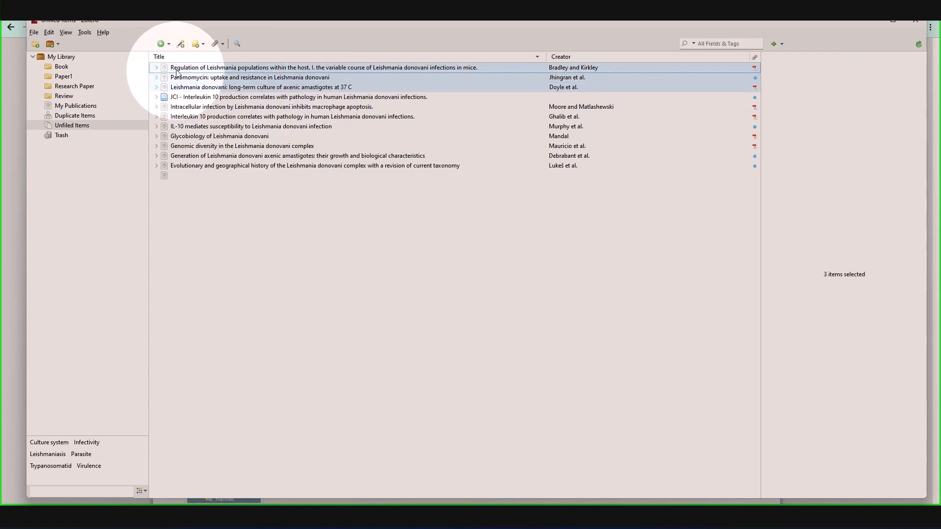
drag(177, 69, 63, 78)
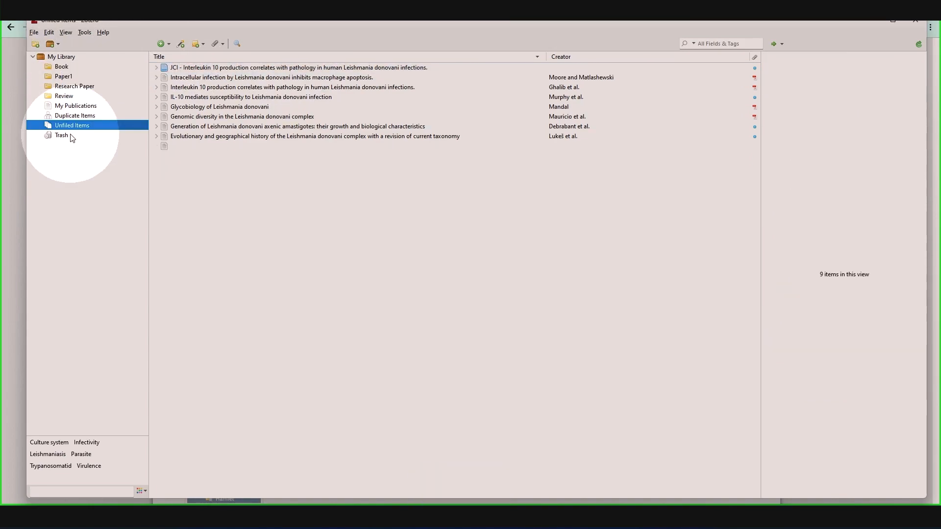
- Examine the Trash and the Review collection, including the restore and permanent deletion options for the trashed Leishmania article
click(70, 137)
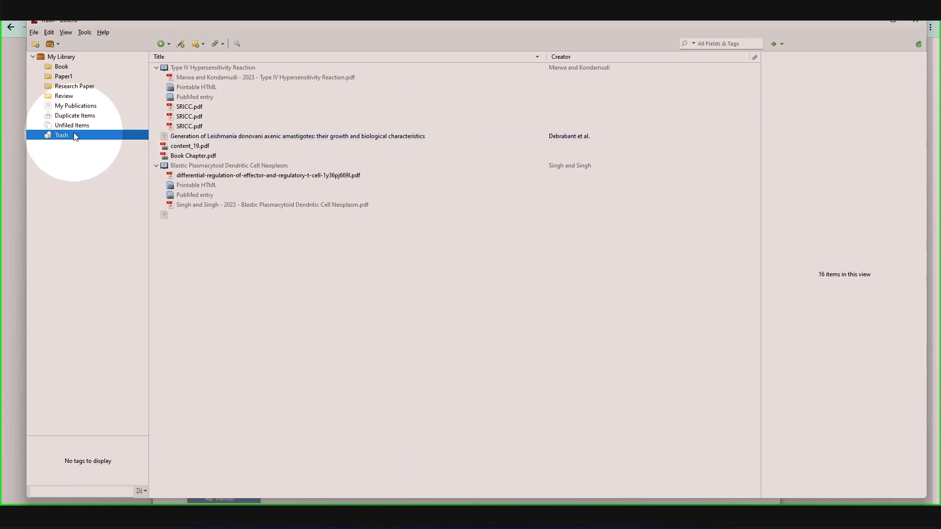
click(77, 98)
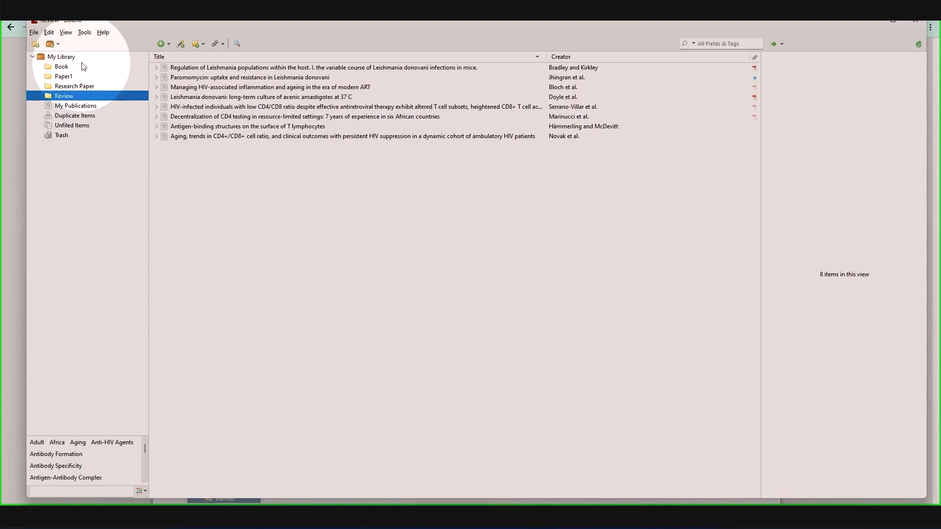
click(78, 135)
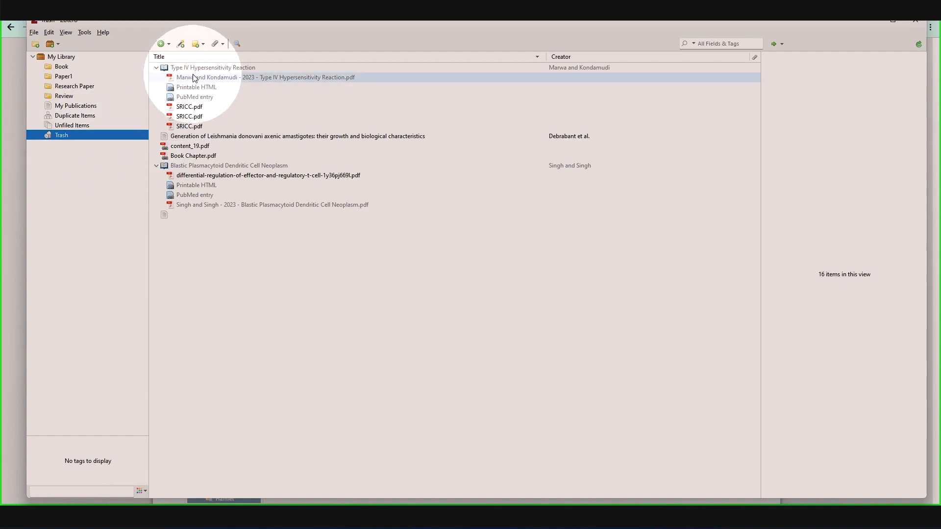
right_click(198, 138)
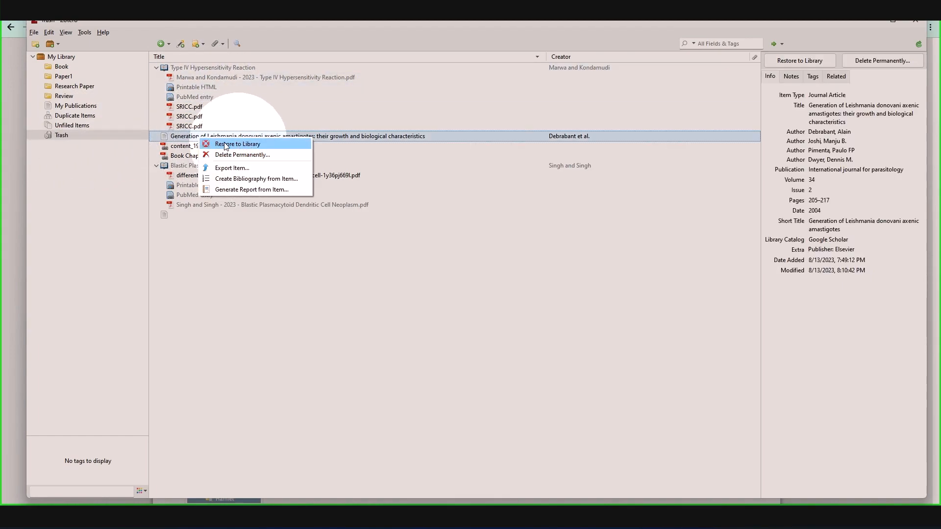
click(210, 120)
click(235, 155)
click(88, 135)
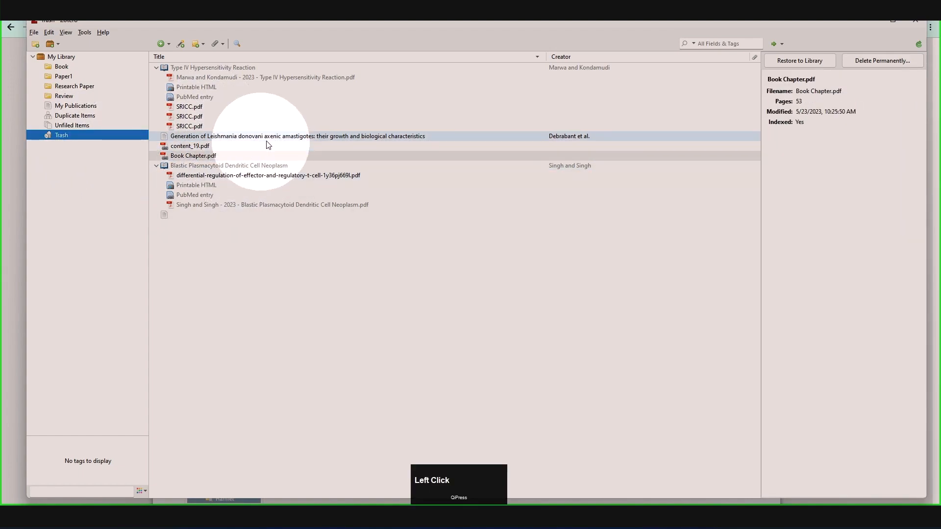
- Permanently delete the three SRICC.pdf attachments and the "Generation of Leishmania donovani axenic amastigotes" article from the Trash
click(257, 138)
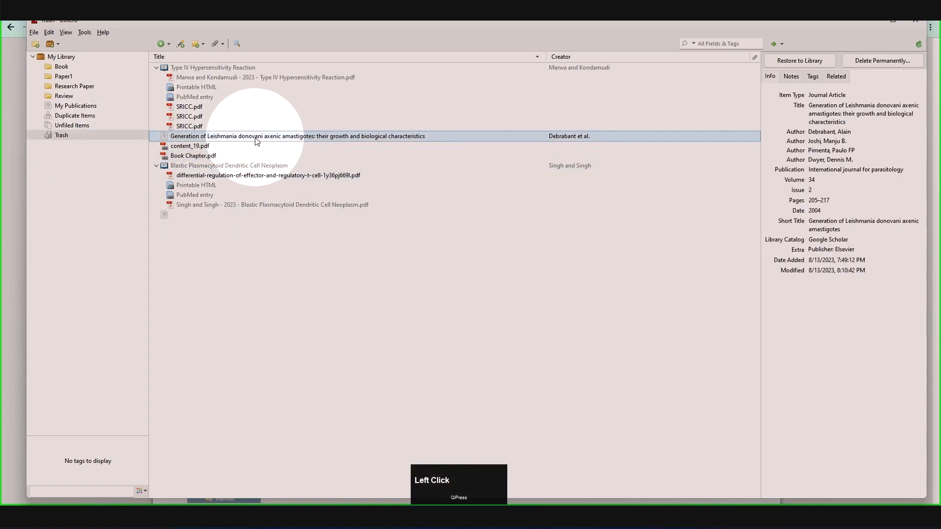
shift+click(208, 108)
right_click(208, 109)
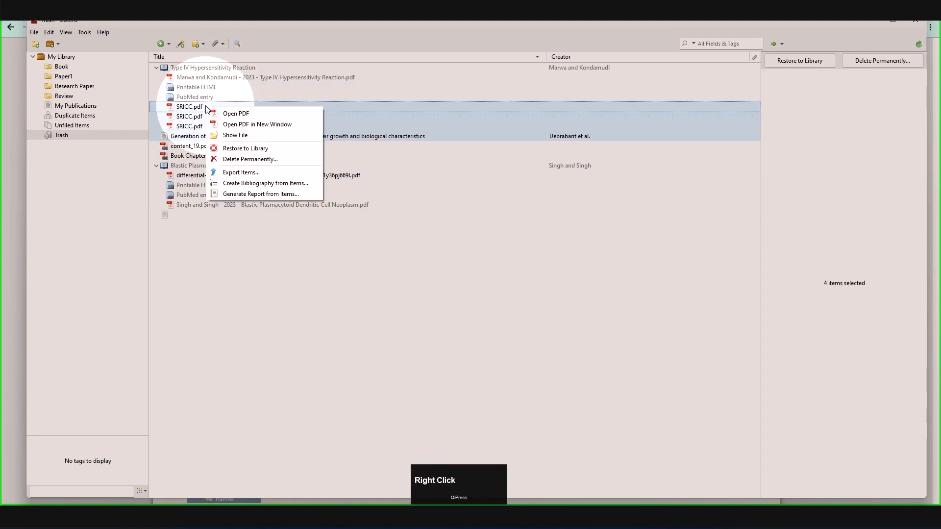
click(238, 162)
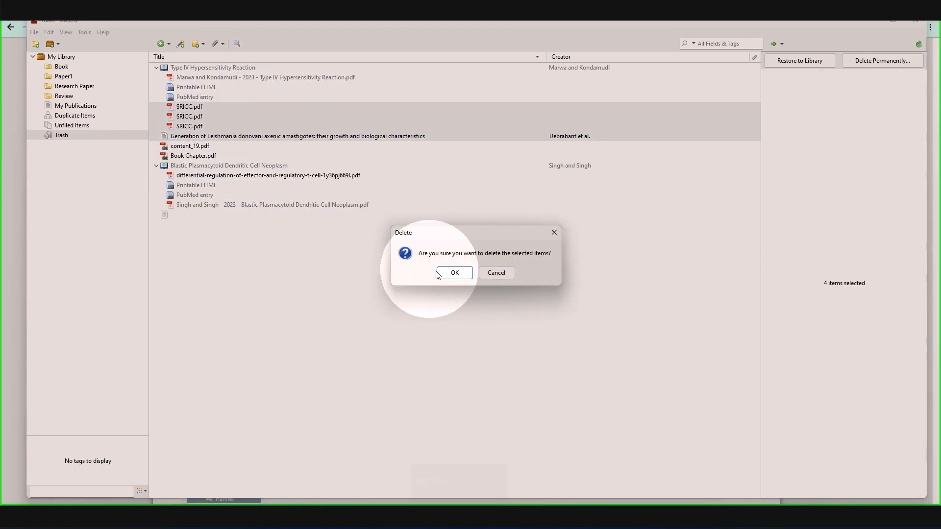
click(445, 279)
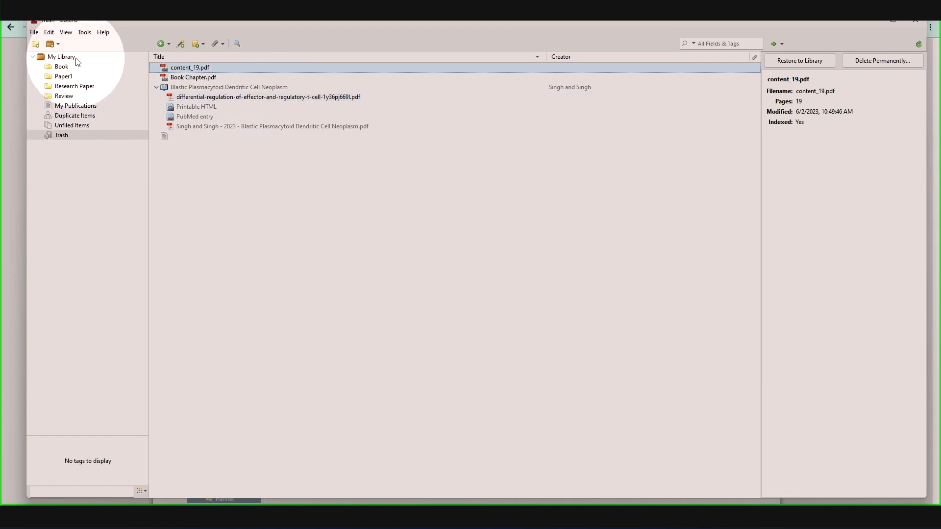
- Browse My Library and the Book and Research Paper collections, and view the info, notes and tags of the "Genetic Disruption of Blimp-1" article
click(60, 56)
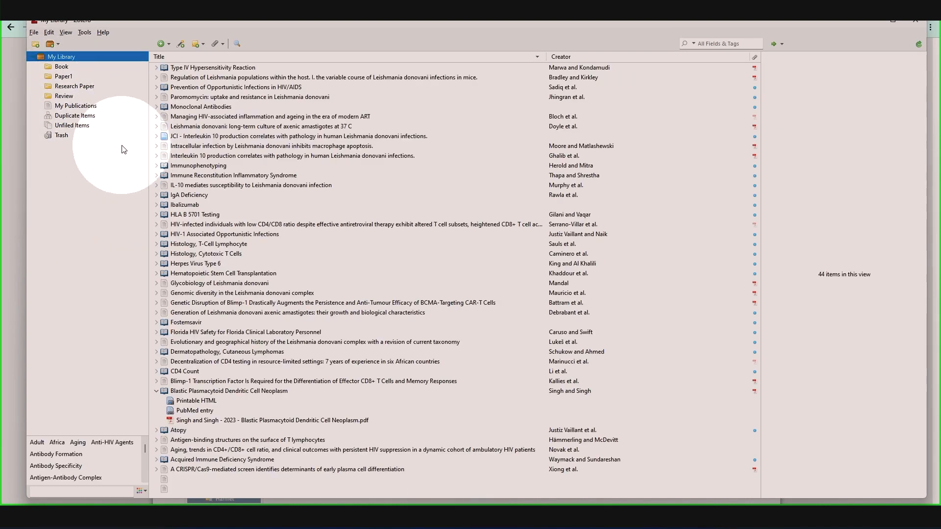
click(62, 67)
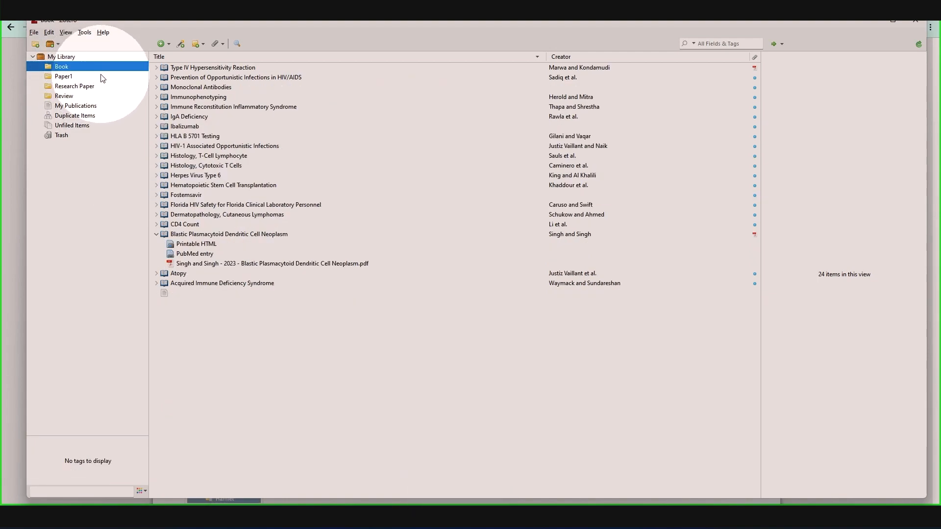
click(74, 86)
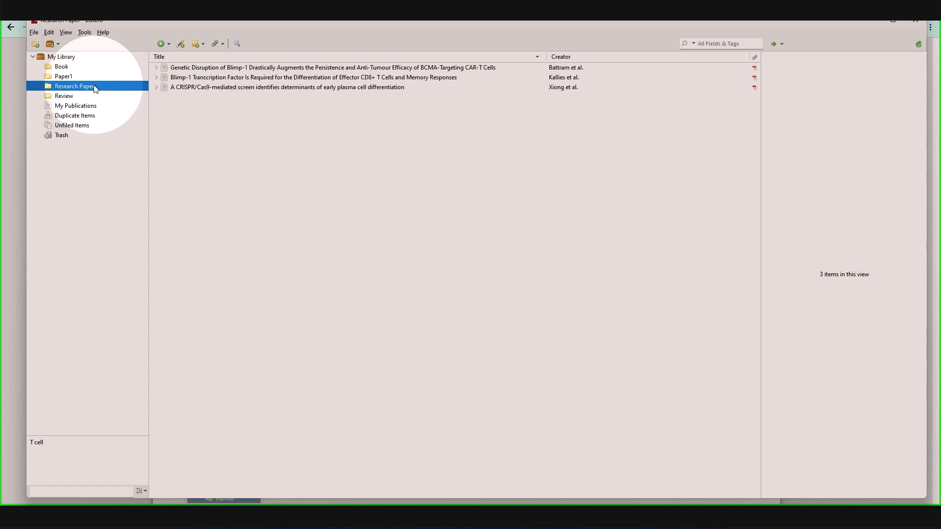
click(221, 71)
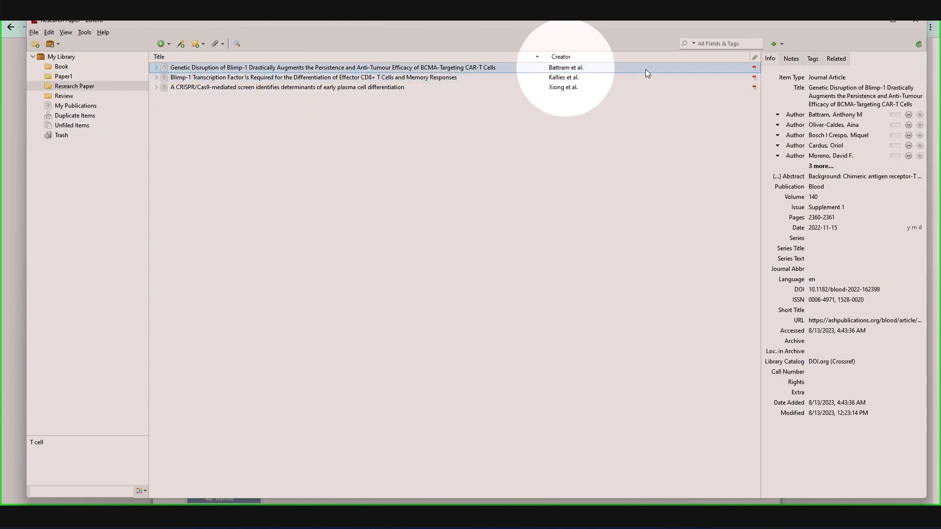
click(774, 63)
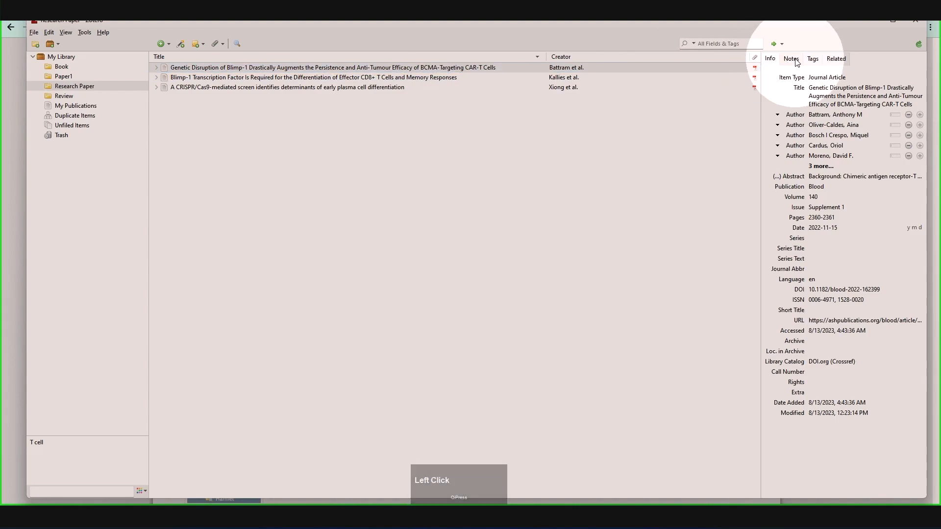
click(791, 59)
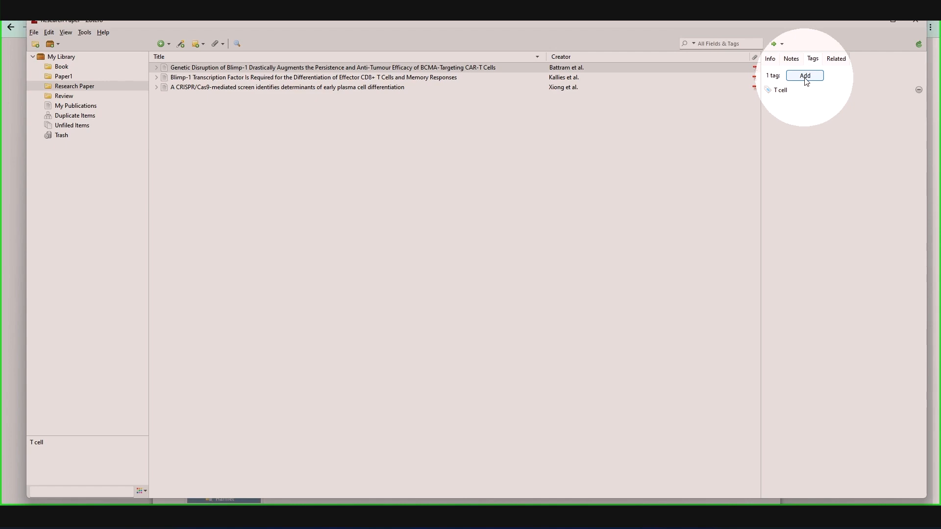
- Remove the "T cell" tag from the "Genetic Disruption of Blimp-1" article and add the same tag again
click(798, 89)
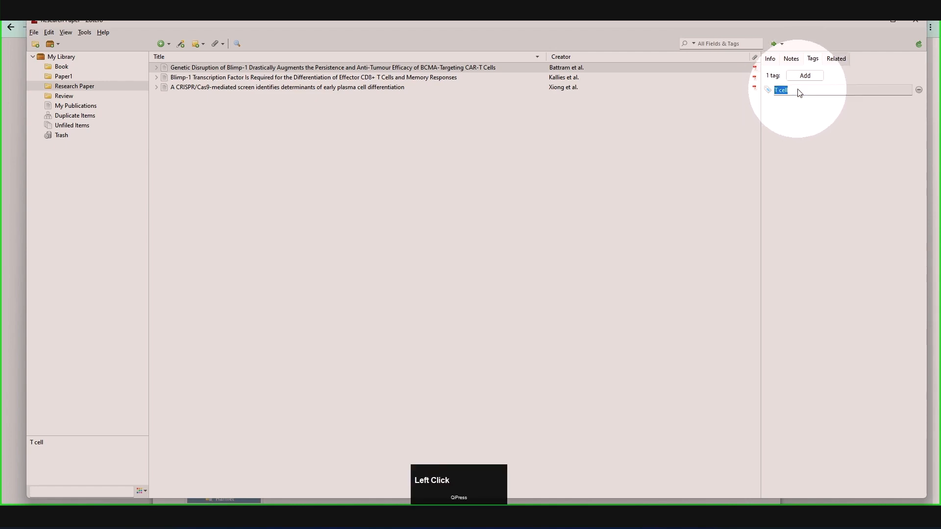
click(919, 89)
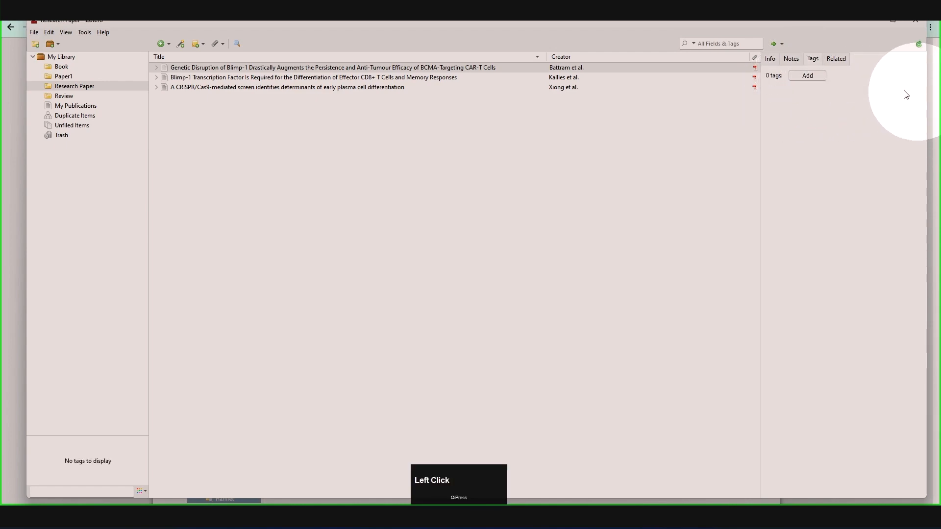
click(807, 75)
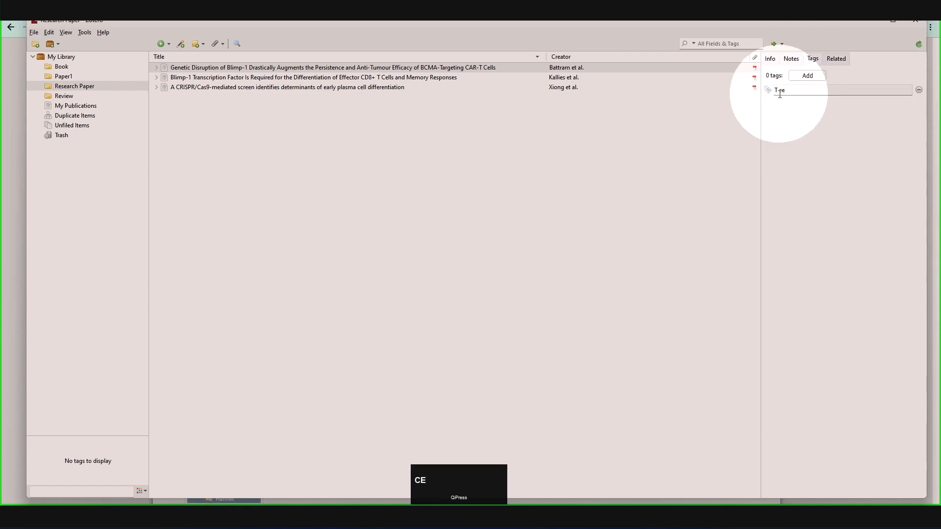
click(804, 122)
key(Return)
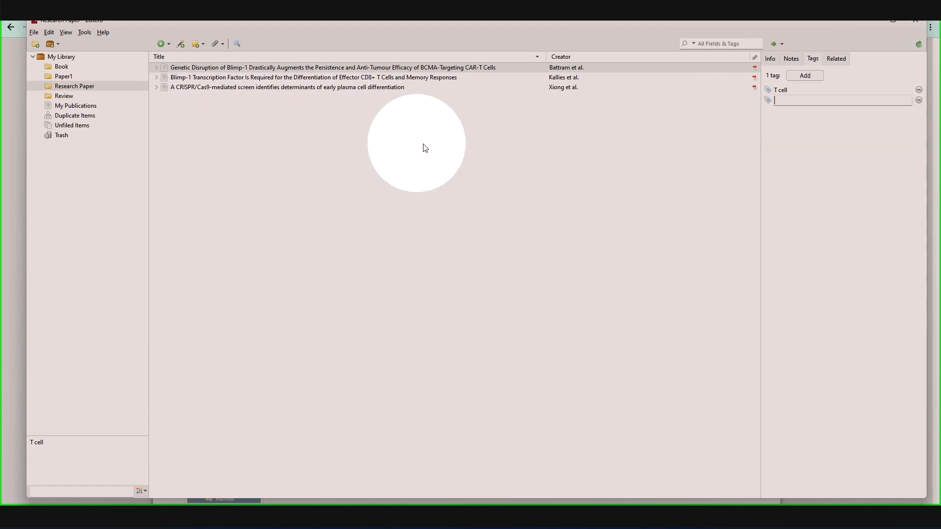
click(726, 44)
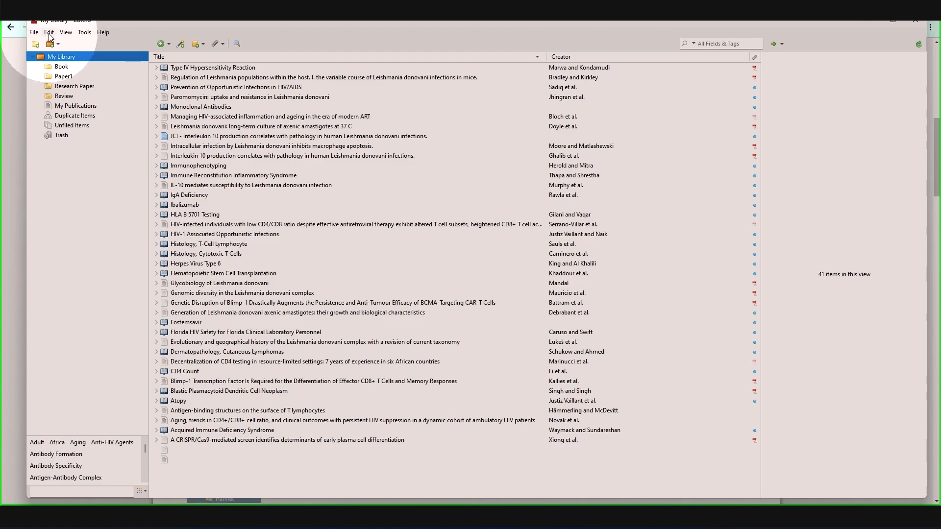
- Open the Zotero preferences and review the General settings for file handling, PDF reader and groups
click(49, 32)
click(80, 151)
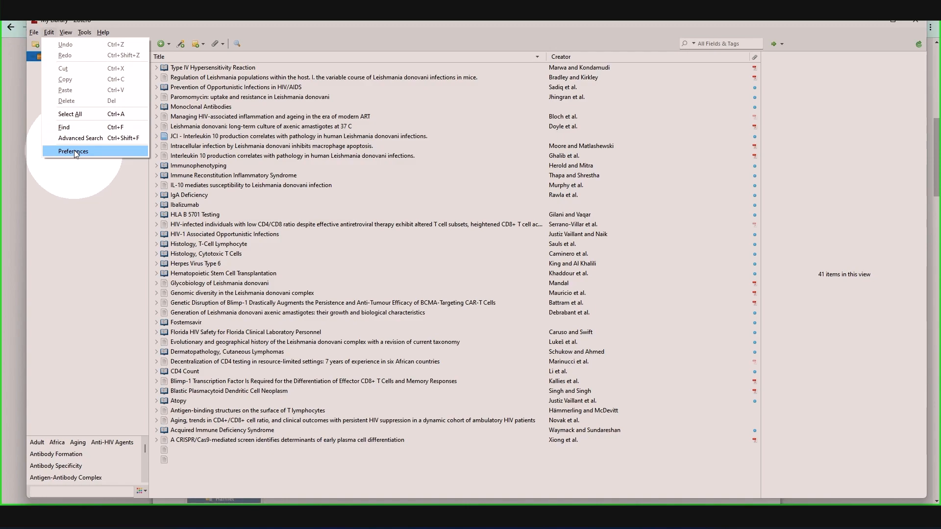
click(75, 152)
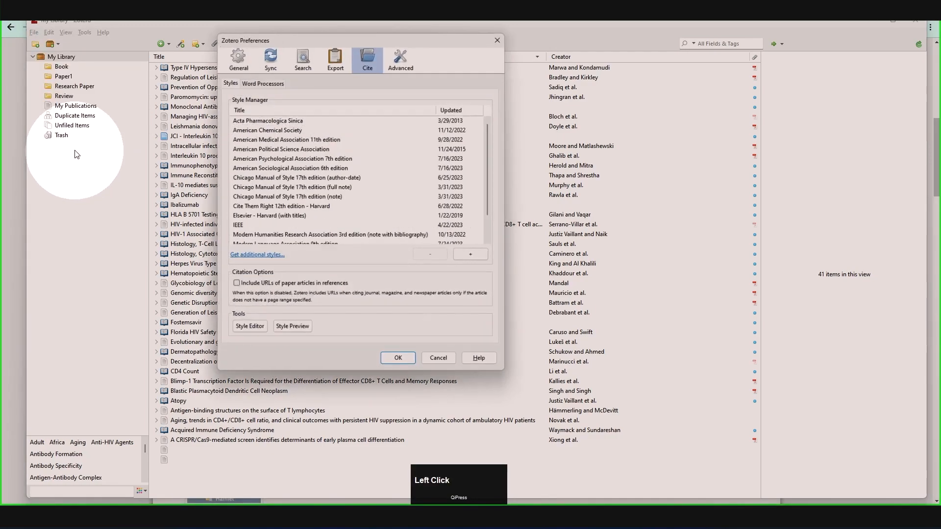
click(248, 61)
drag(338, 42, 495, 42)
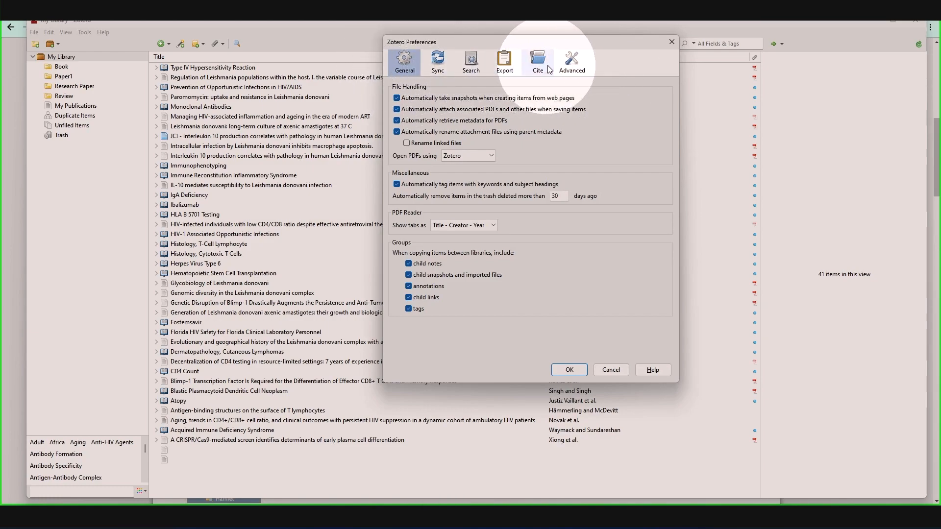
click(401, 62)
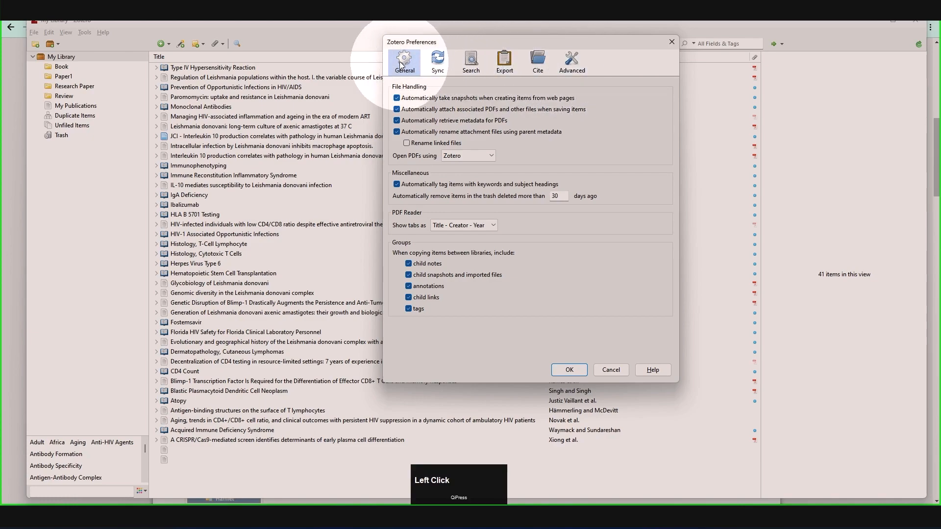
- Review the sync settings and sync reset options, the full-text search index settings and the Quick Copy export settings
click(431, 62)
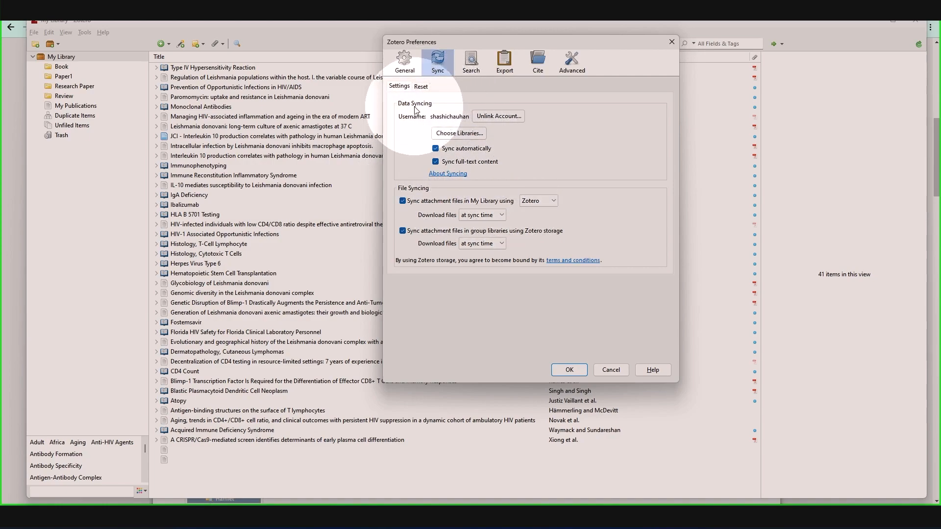
click(421, 89)
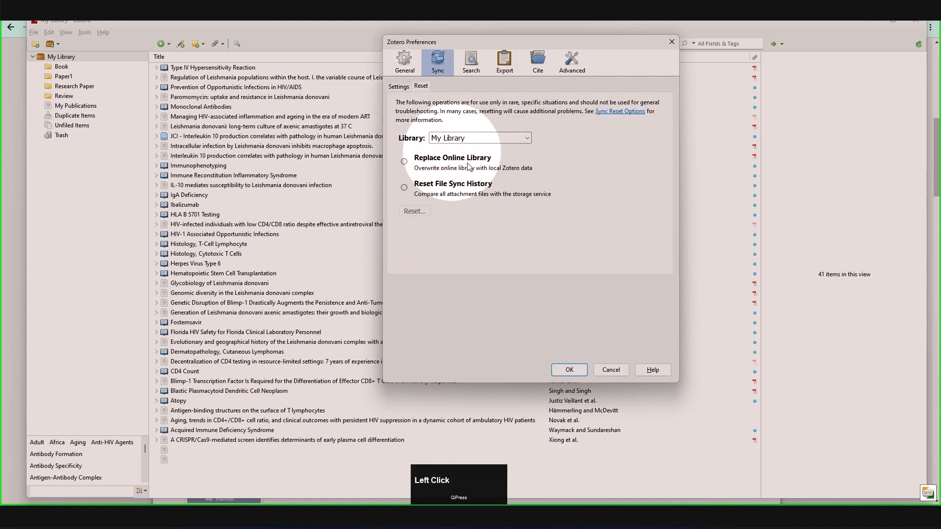
click(472, 66)
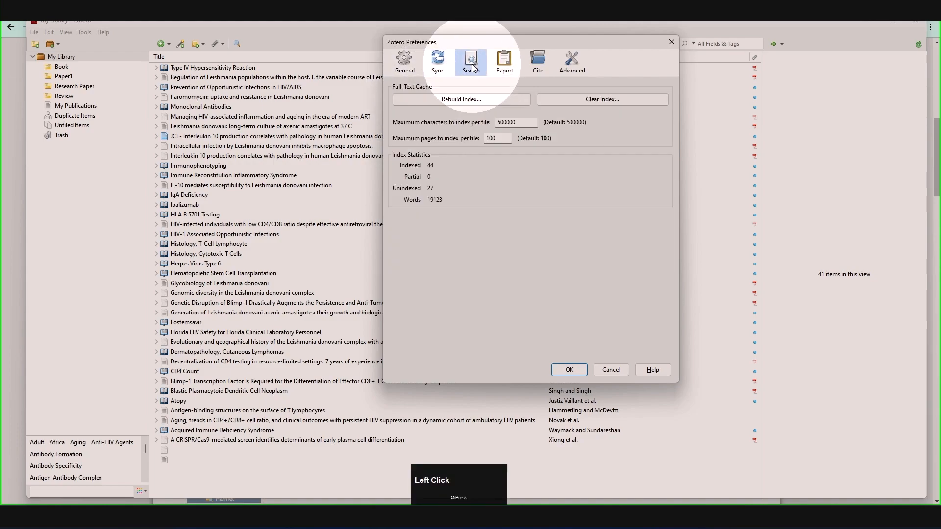
click(504, 62)
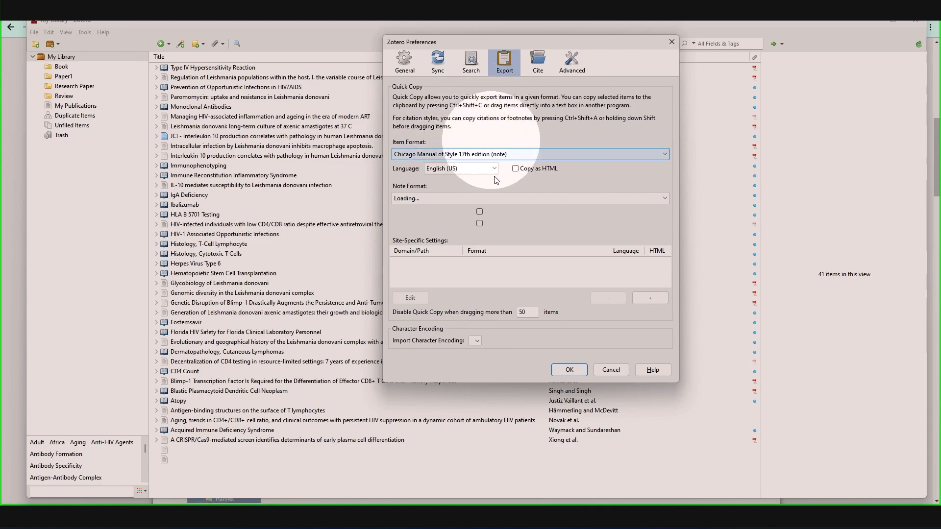
- Look through the list of installed citation styles in the Cite preferences
click(538, 66)
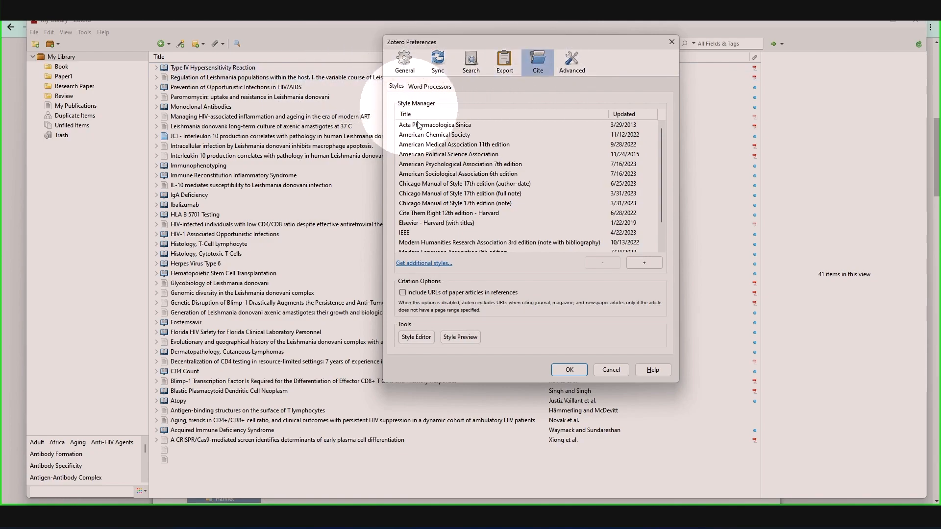
scroll(502, 208, down, 1)
scroll(497, 202, up, 1)
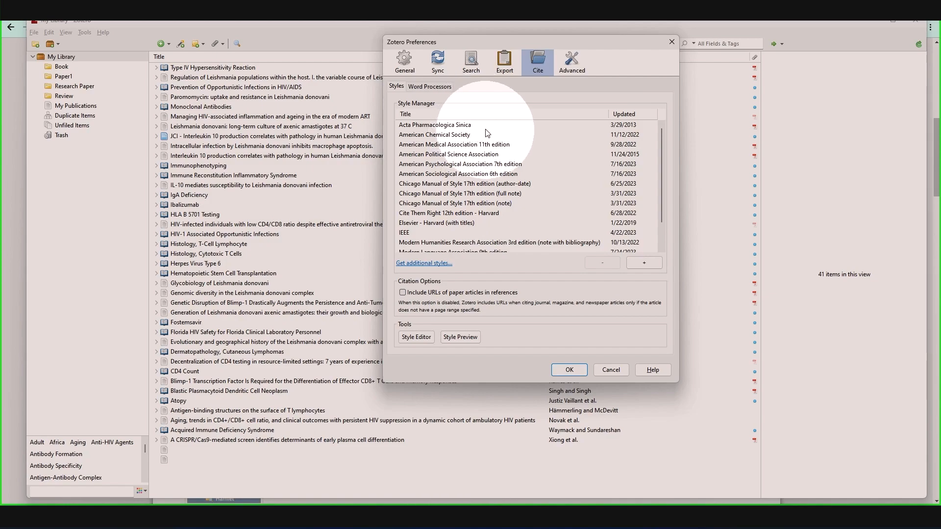
scroll(433, 248, down, 1)
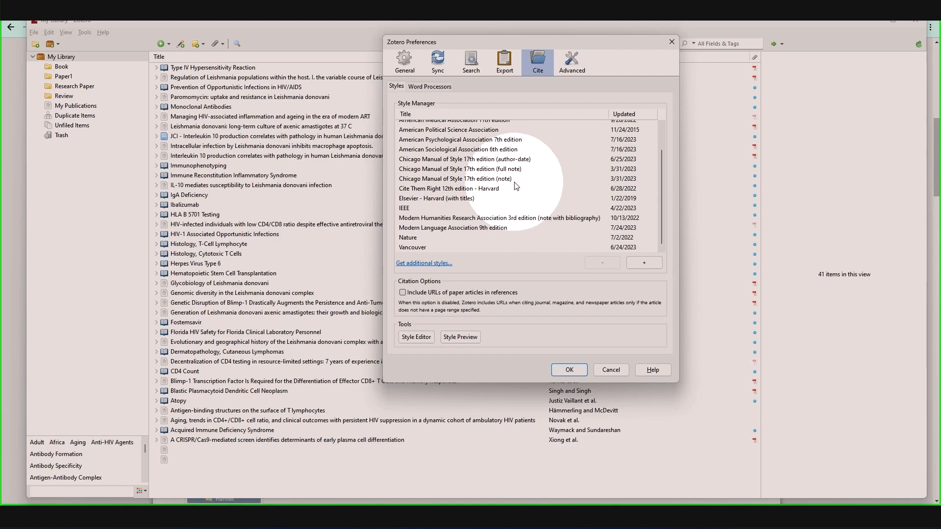
- Review the Advanced preferences for files and folders and for shortcuts, and close the preferences with OK
click(573, 64)
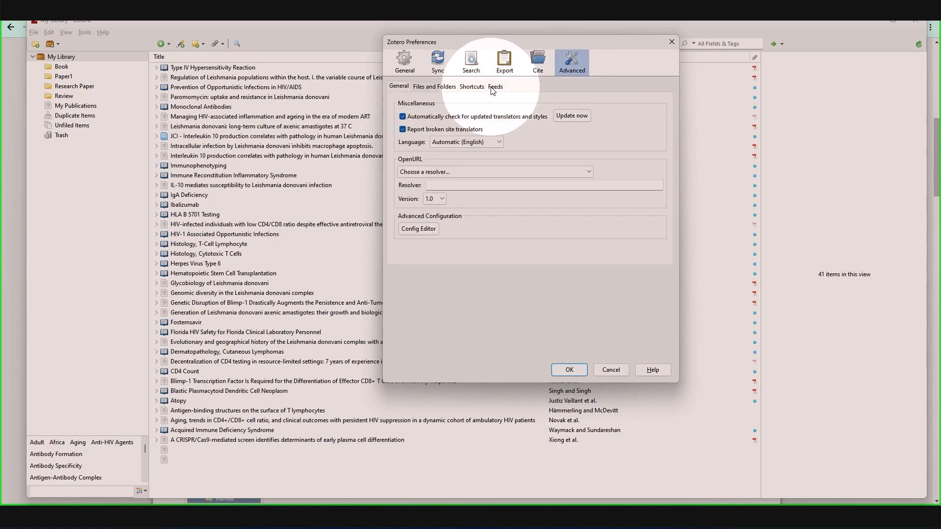
click(428, 88)
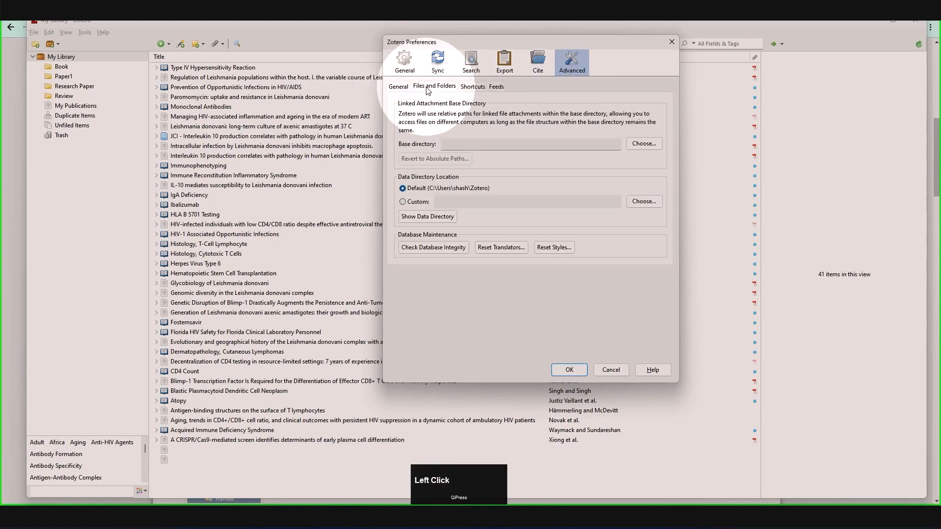
click(476, 88)
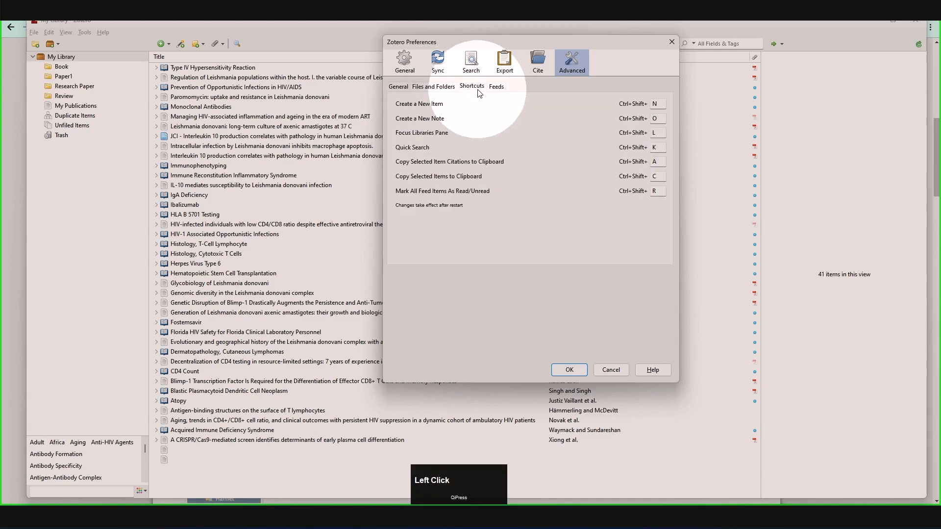
click(434, 87)
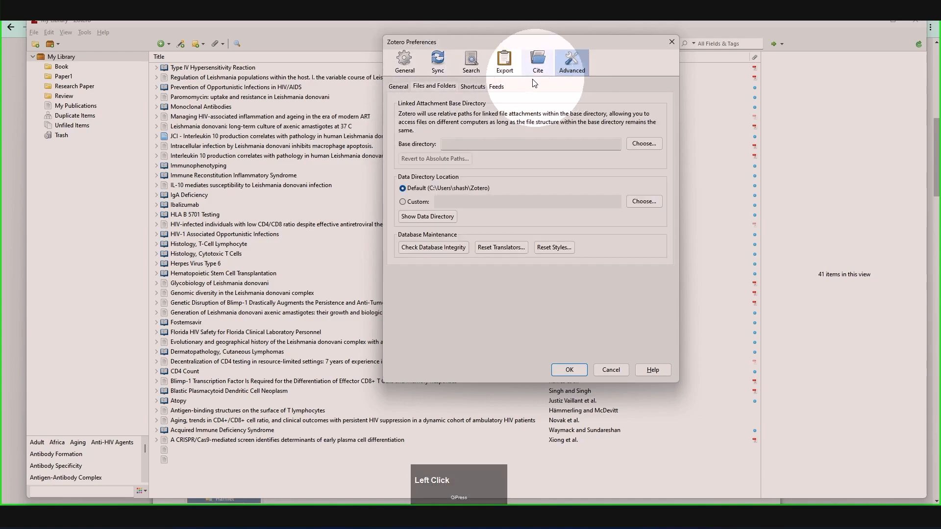
click(569, 370)
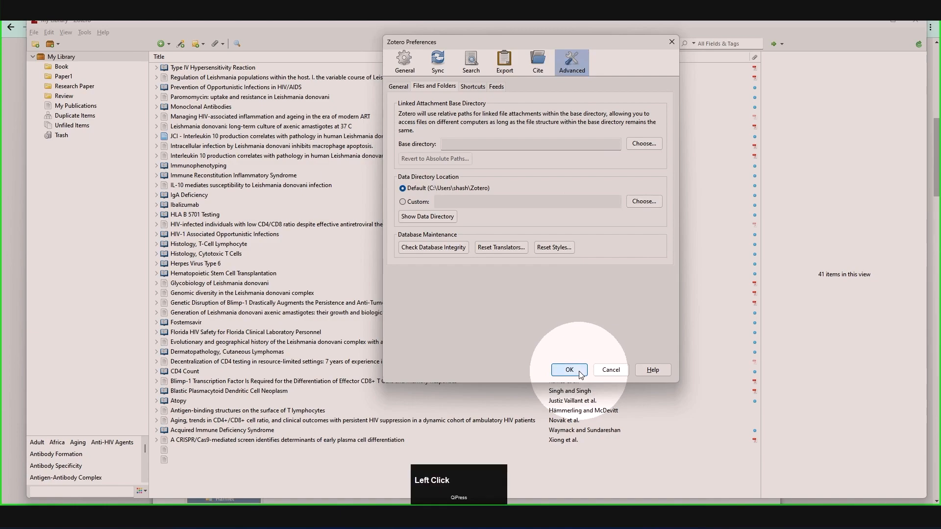
click(205, 117)
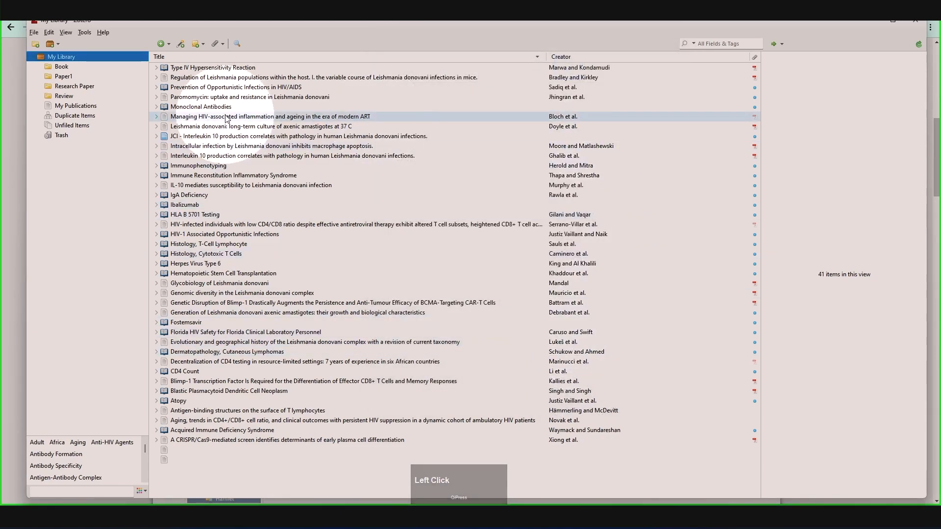
- Switch the layout to Stacked View and select the "Paromomycin: uptake and resistance in Leishmania donovani" article to show its details below the list
click(65, 33)
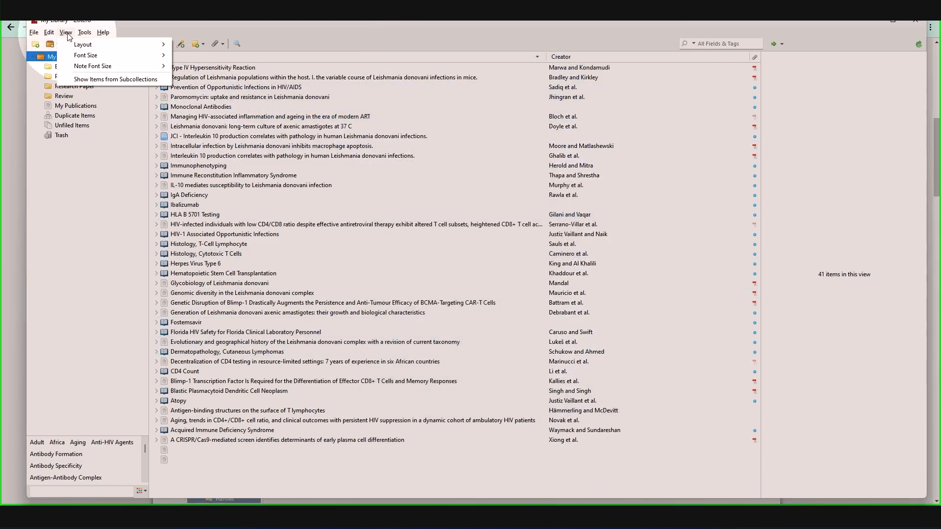
mouse_move(71, 45)
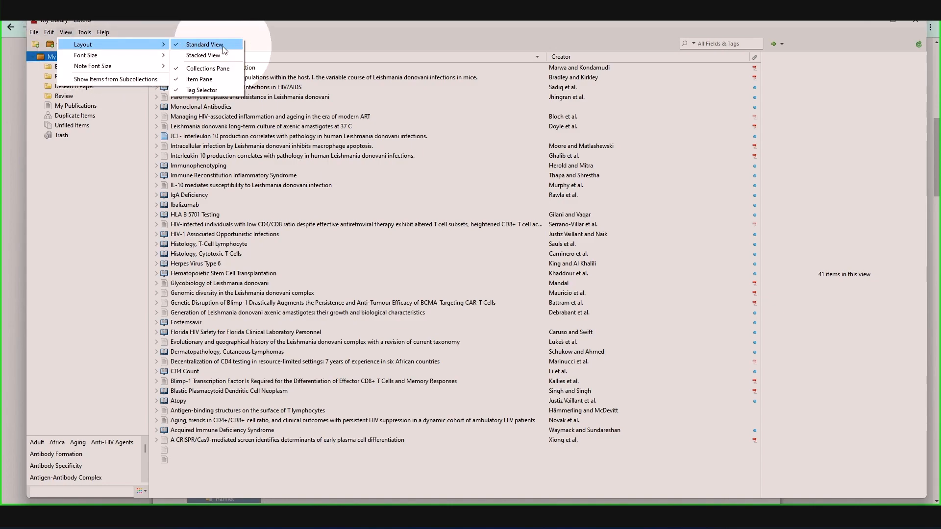
click(199, 57)
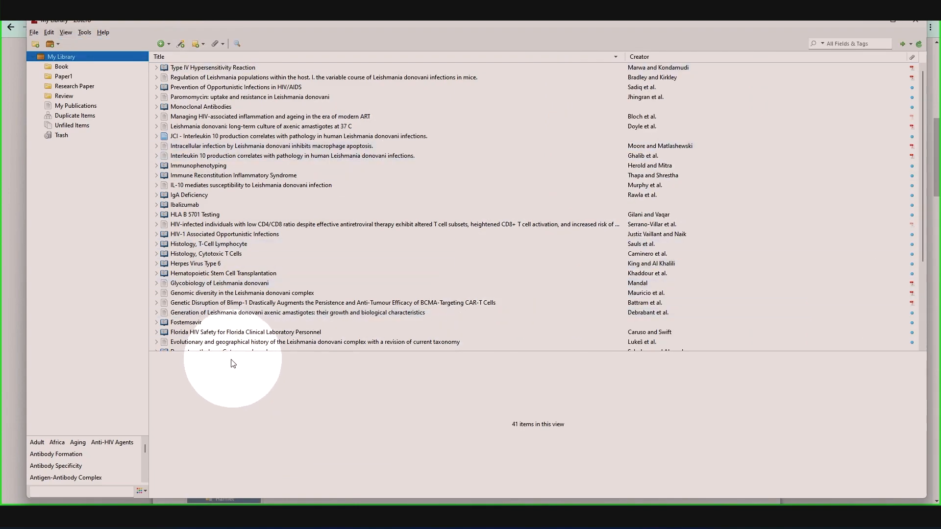
scroll(415, 300, down, 2)
scroll(378, 220, up, 2)
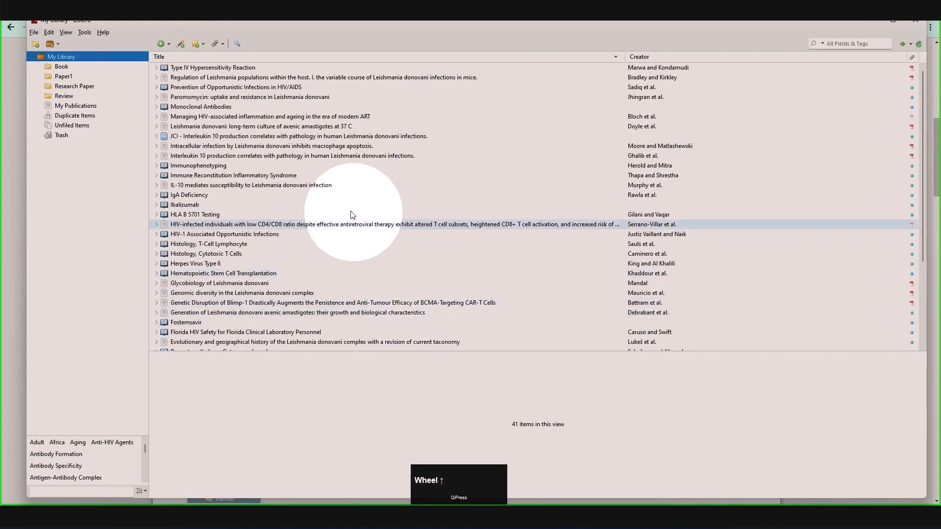
click(260, 98)
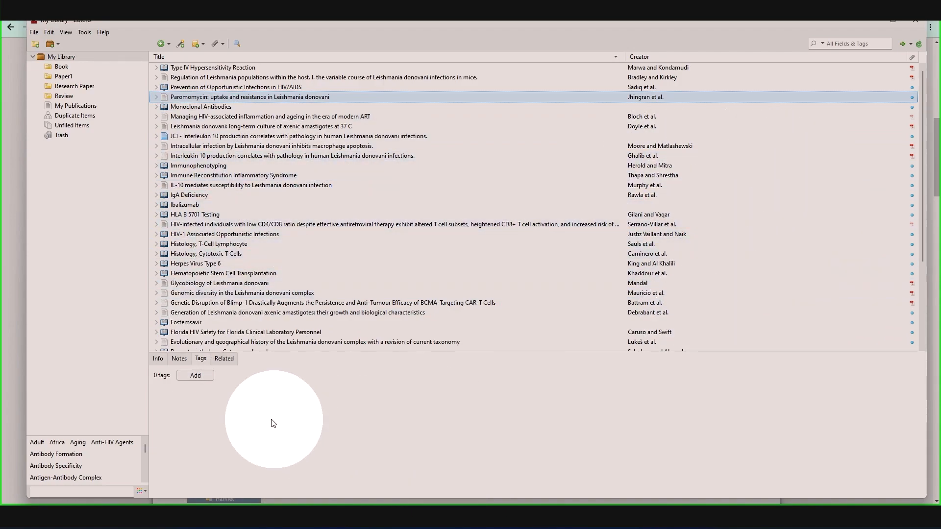
- Switch the library window's layout back to Standard View
click(65, 33)
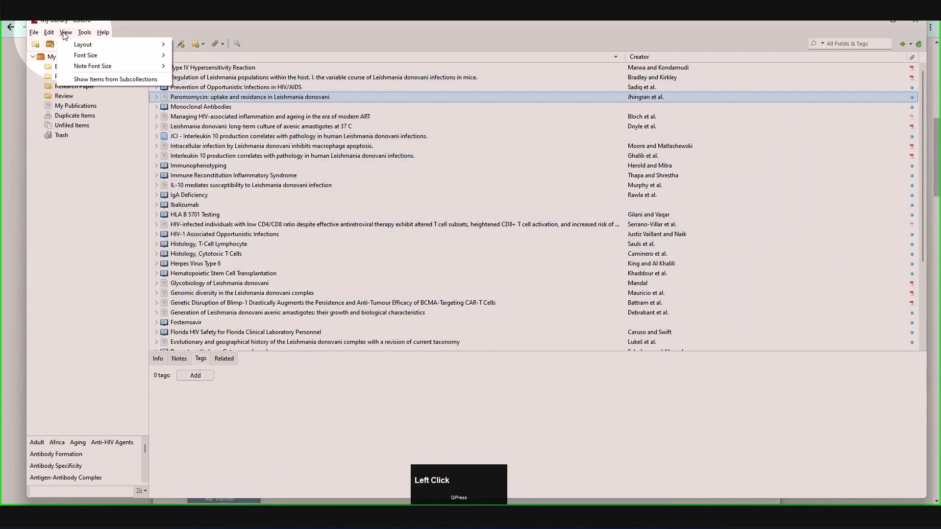
mouse_move(71, 45)
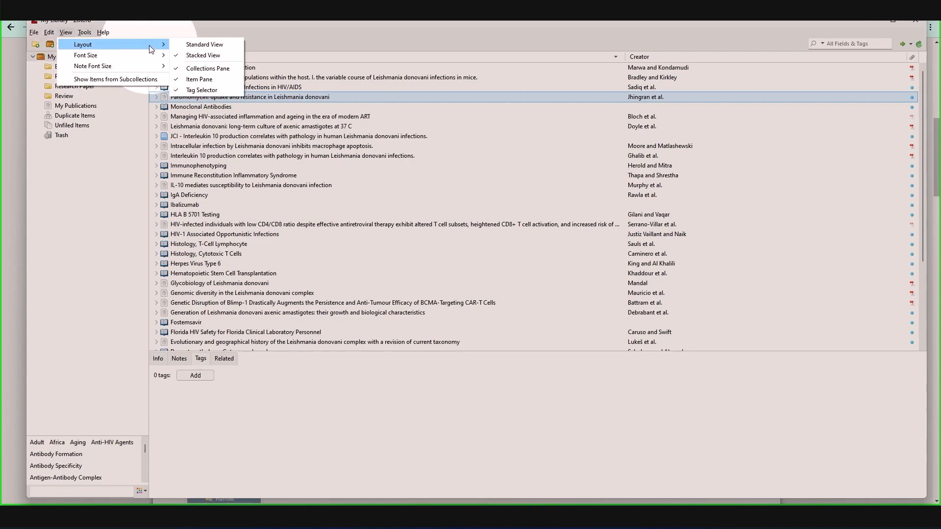
click(206, 49)
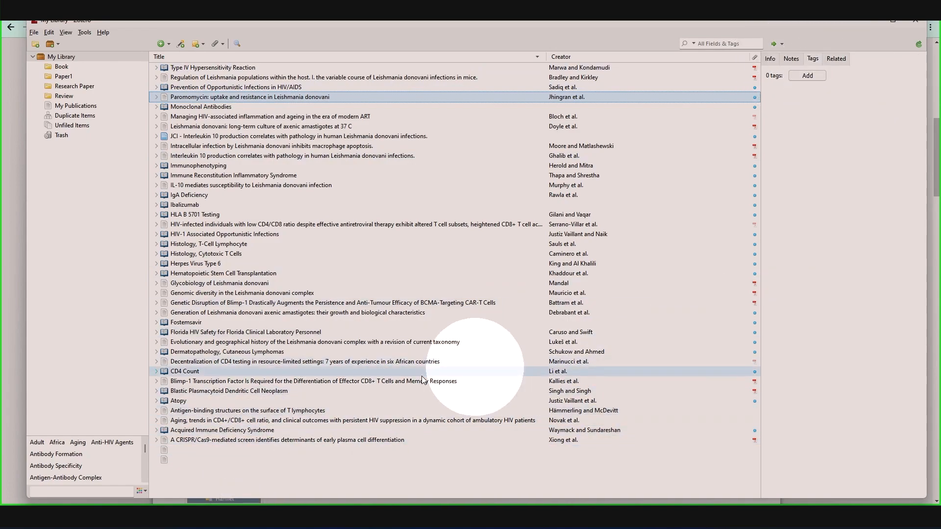
- Hide the Collections Pane from the layout and bring it back
click(67, 33)
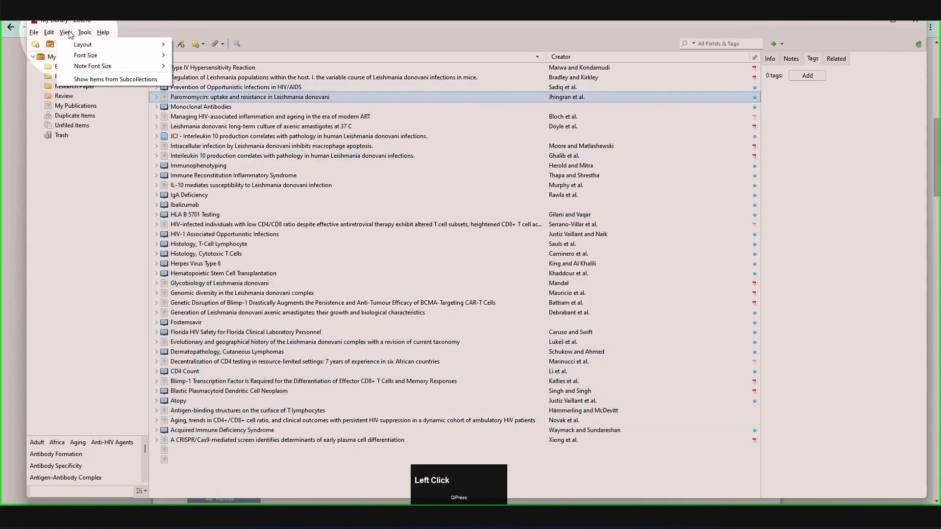
mouse_move(72, 46)
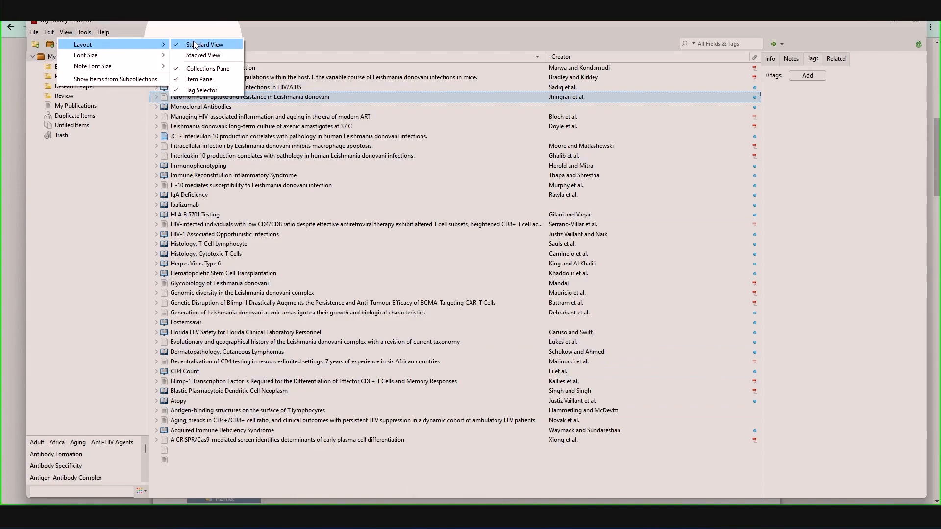
click(198, 69)
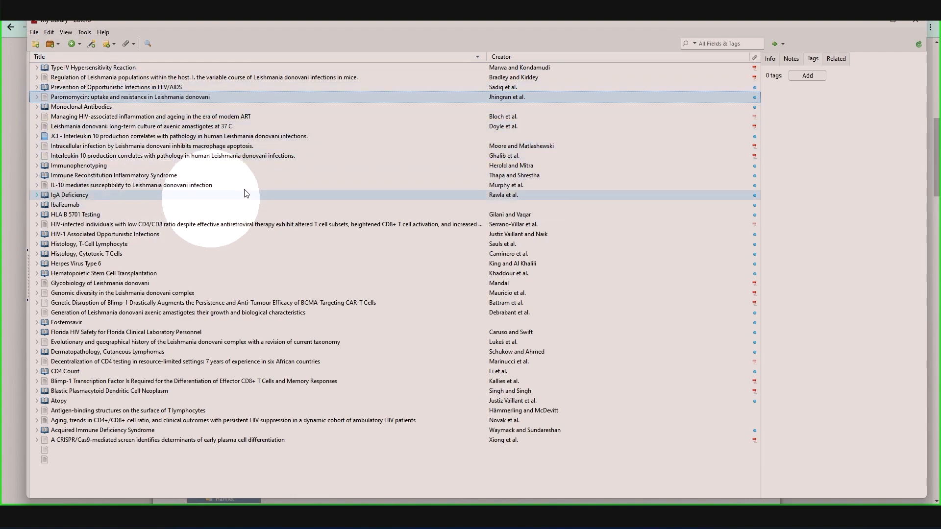
click(66, 32)
mouse_move(76, 46)
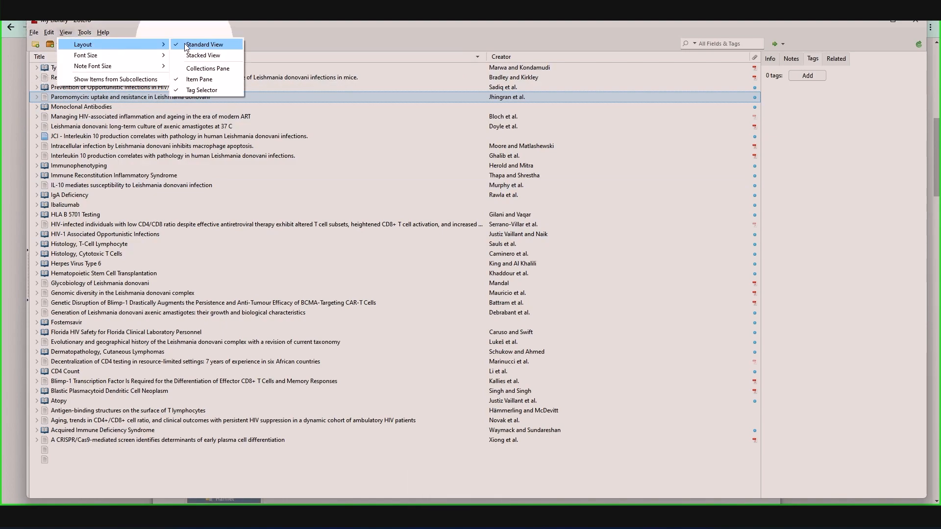
click(203, 69)
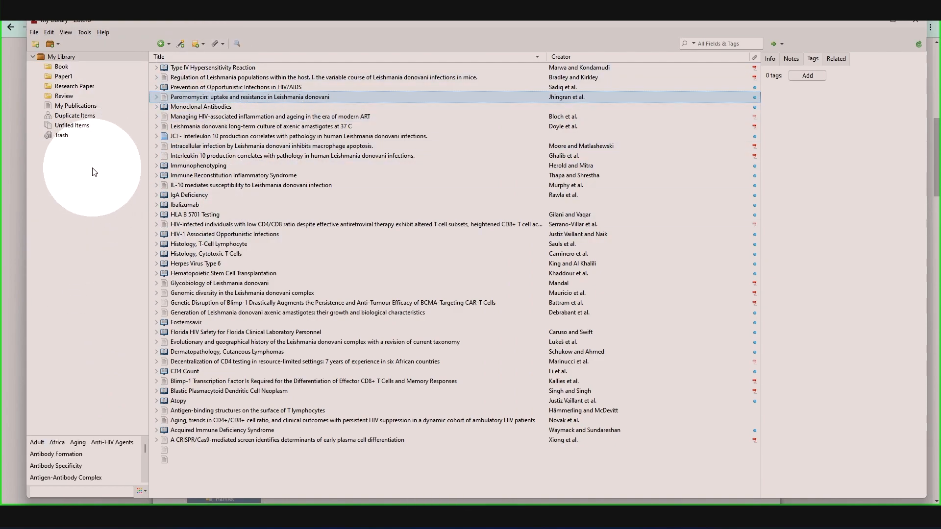
click(66, 33)
mouse_move(71, 49)
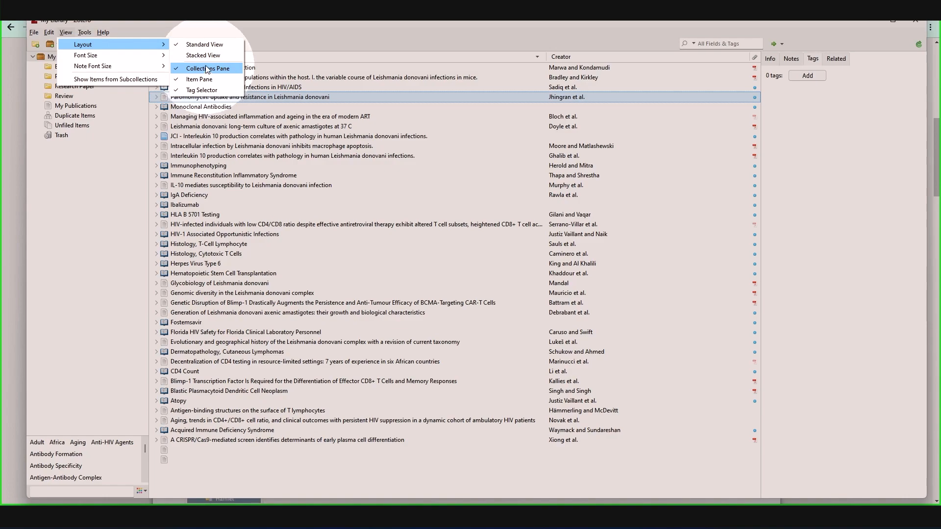
mouse_move(105, 55)
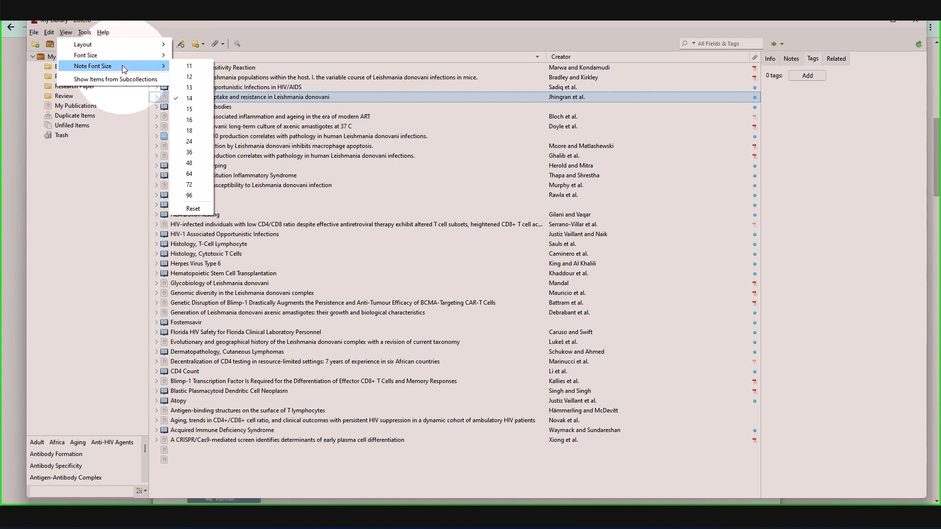
click(102, 31)
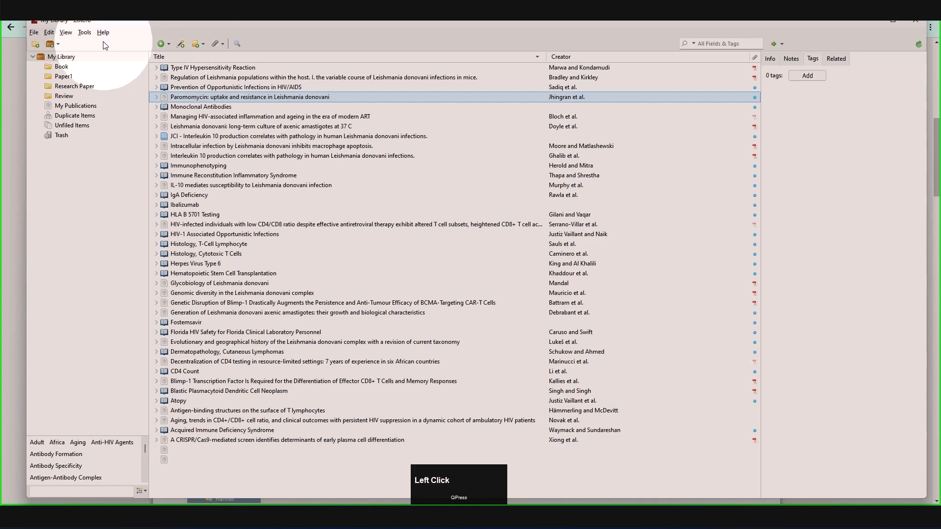
- Open the Add-ons Manager, review the installed LibreOffice and Word for Windows integration extensions, and close it
click(83, 33)
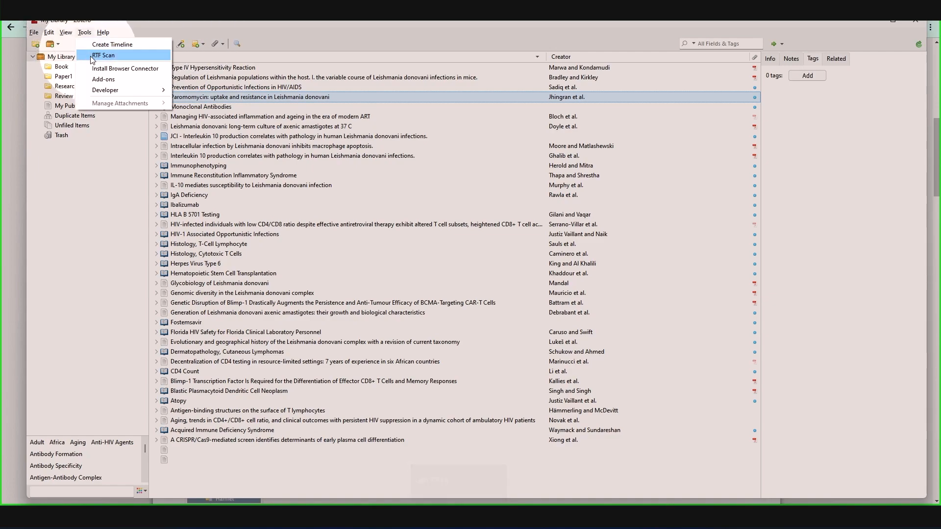
mouse_move(136, 95)
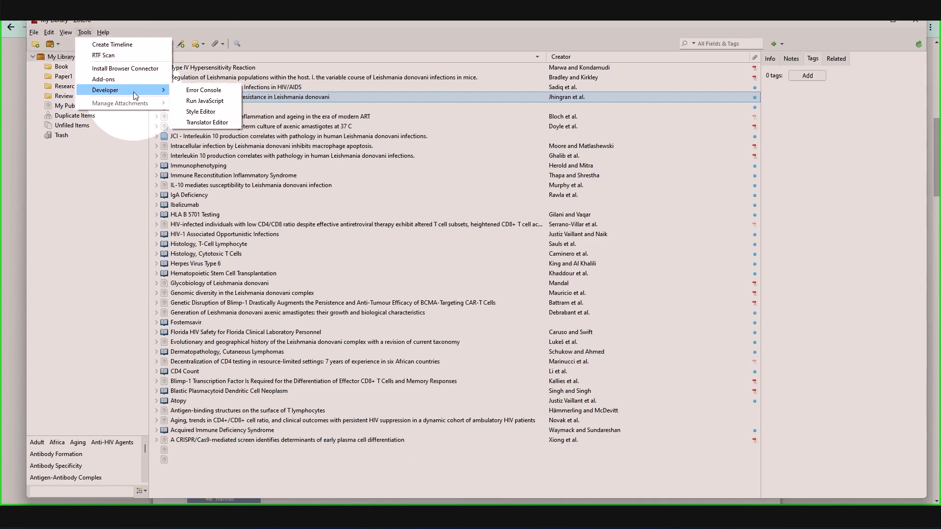
click(103, 79)
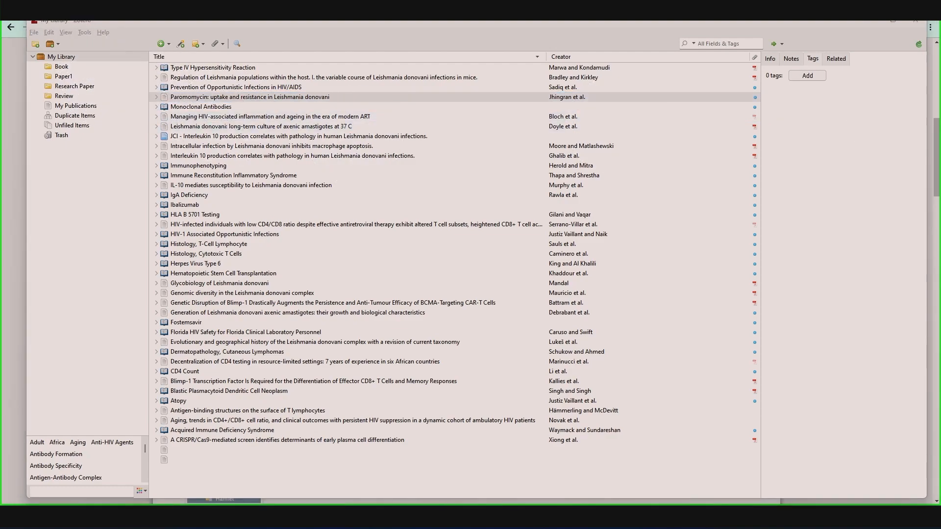
drag(492, 74, 393, 46)
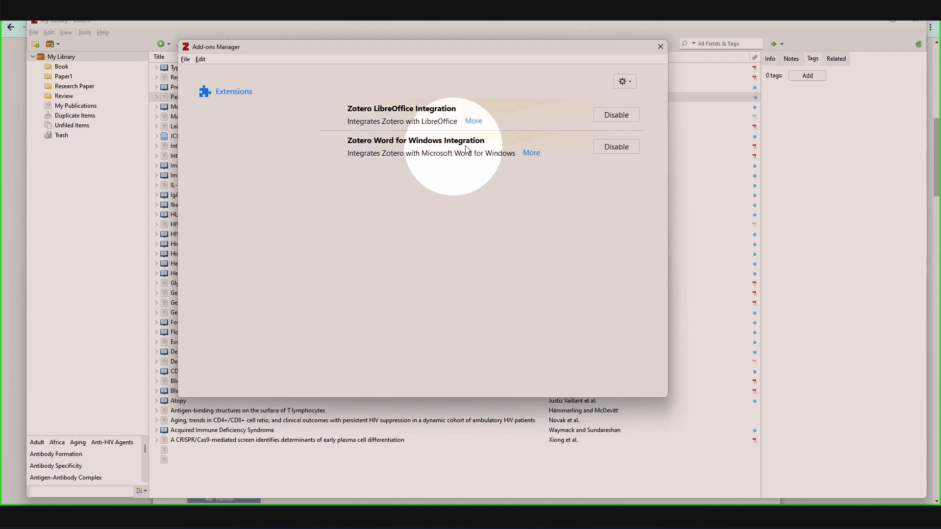
click(661, 52)
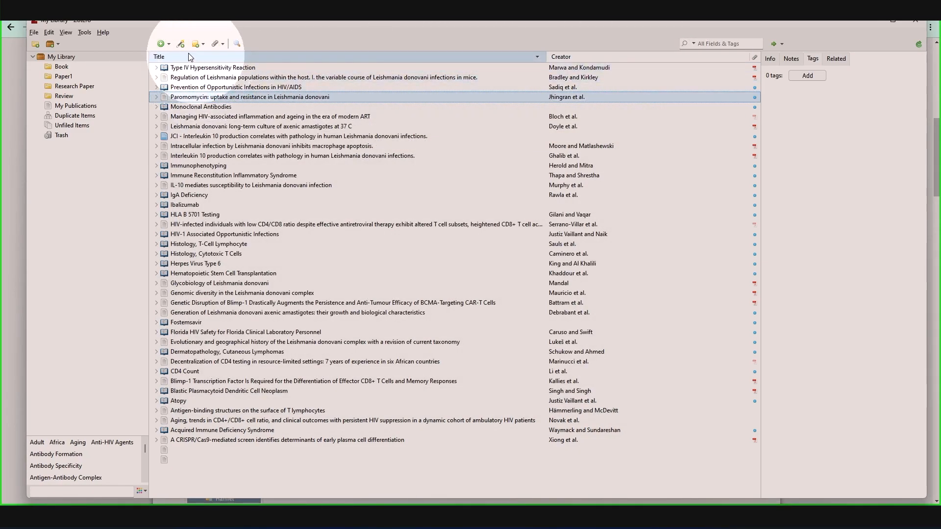
- Open Zotero's Support and Documentation page in the web browser and look through its quick links and topic lists
click(103, 32)
click(118, 23)
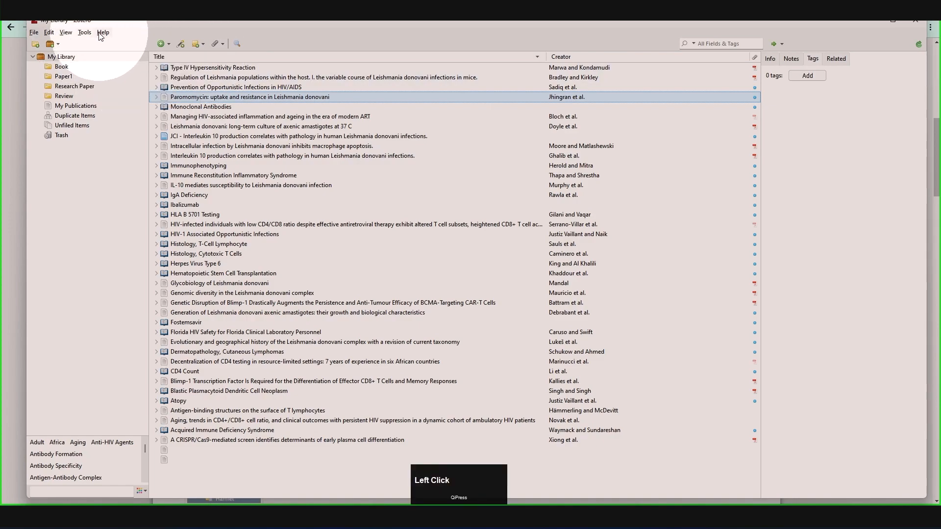
click(103, 33)
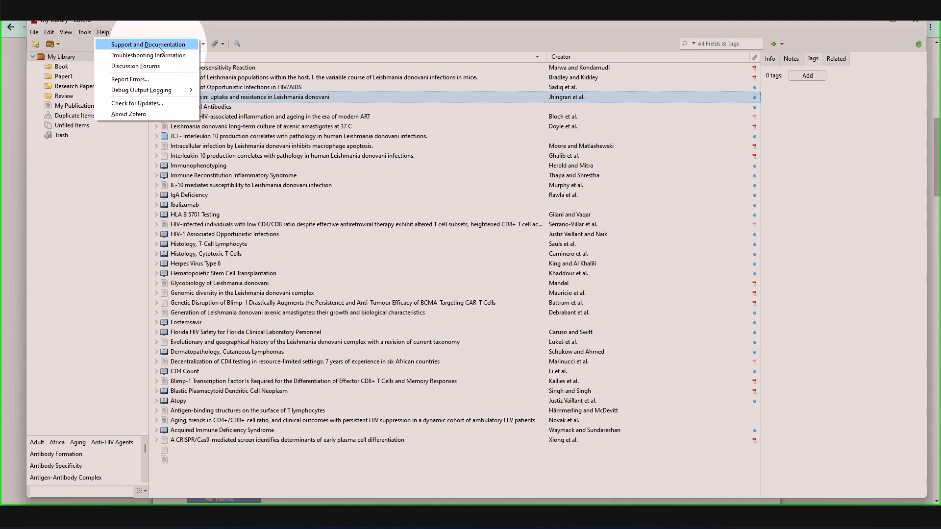
click(133, 49)
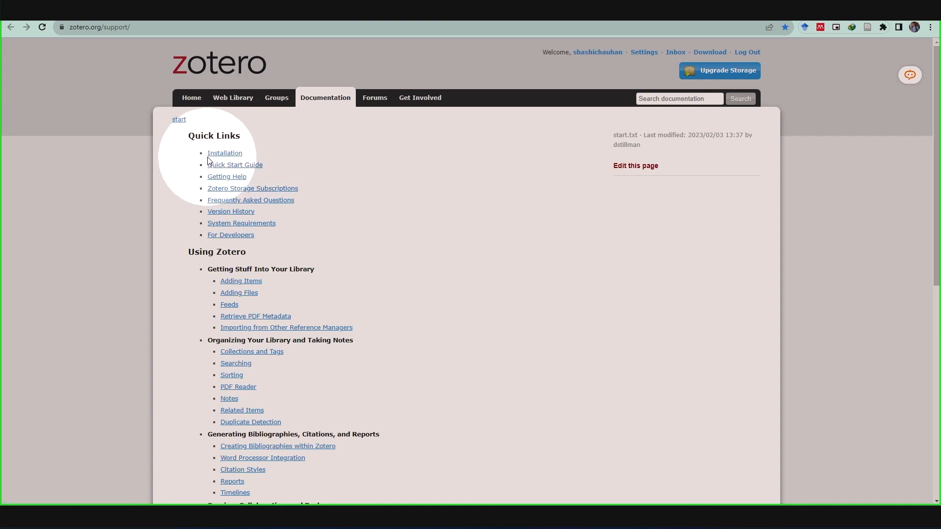
scroll(245, 245, down, 5)
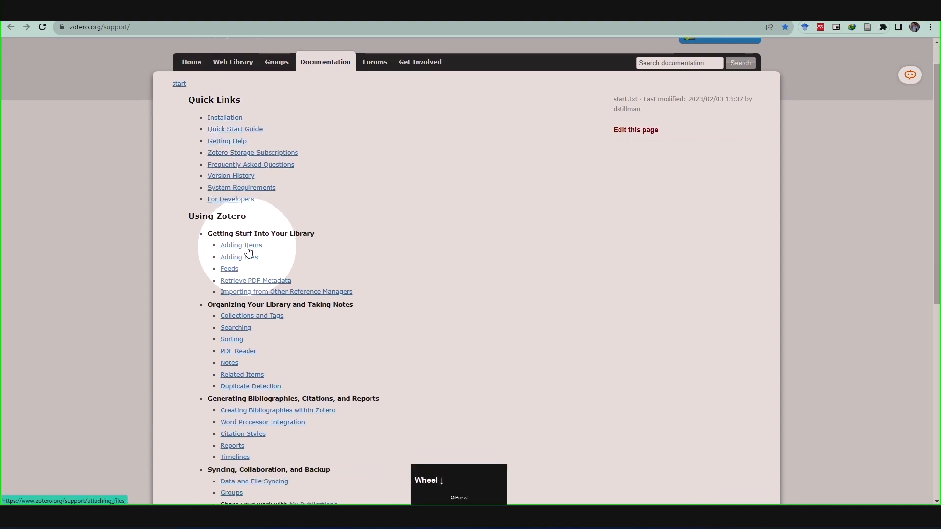
scroll(259, 288, up, 5)
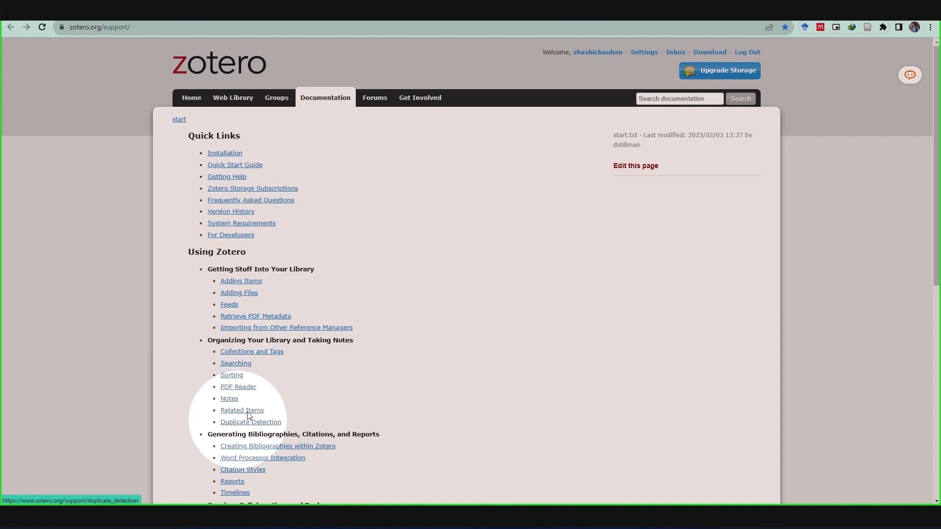
scroll(270, 362, down, 4)
scroll(272, 373, down, 4)
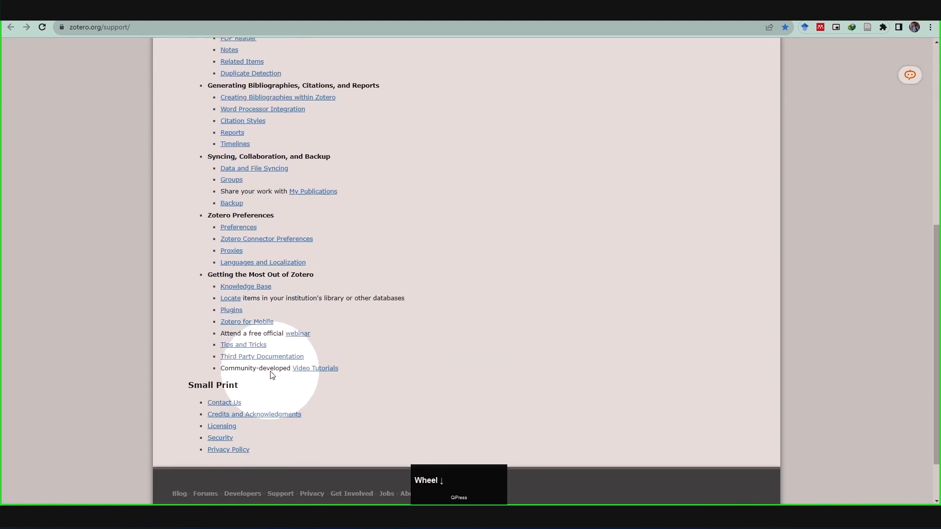
scroll(324, 201, up, 8)
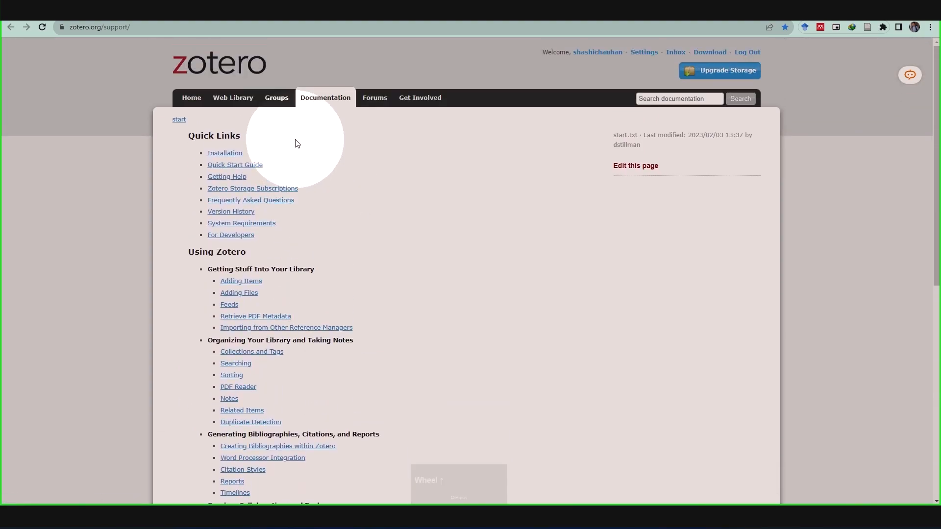